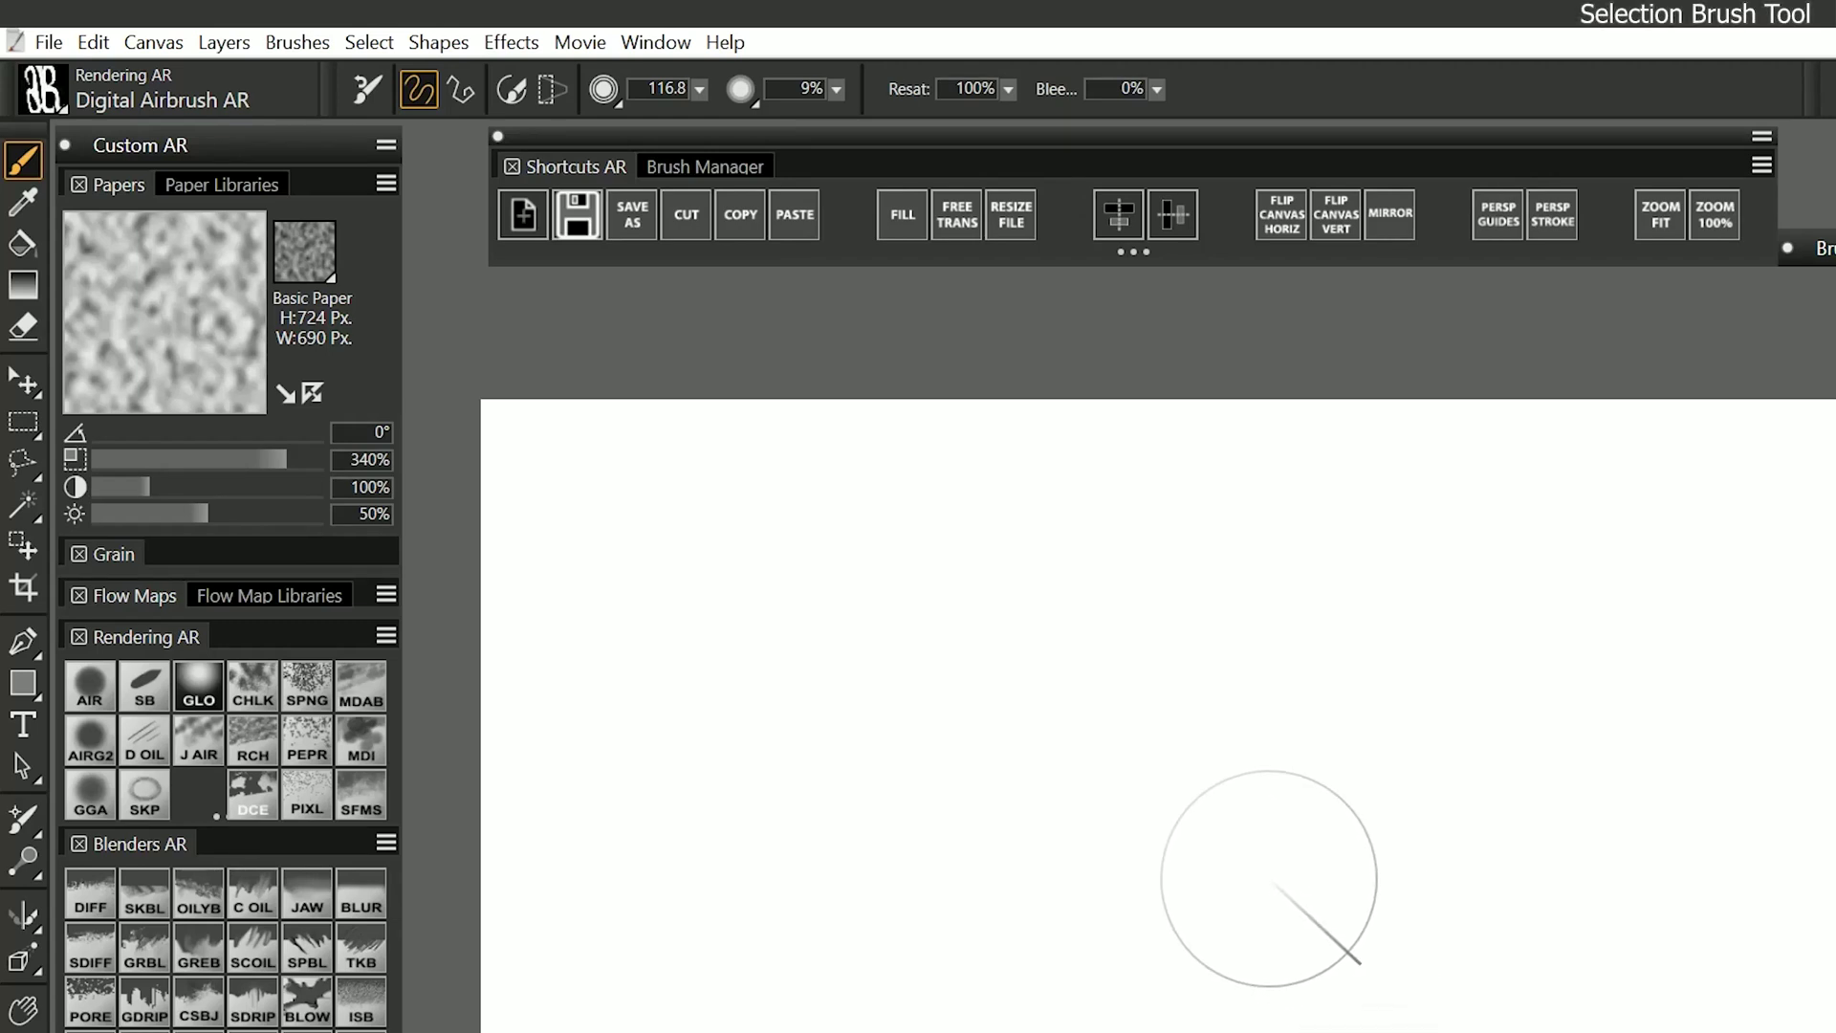
# - Switch to the Selection Brush tool at size 30.0, browsing the Brush Library along the way
pyautogui.click(25, 509)
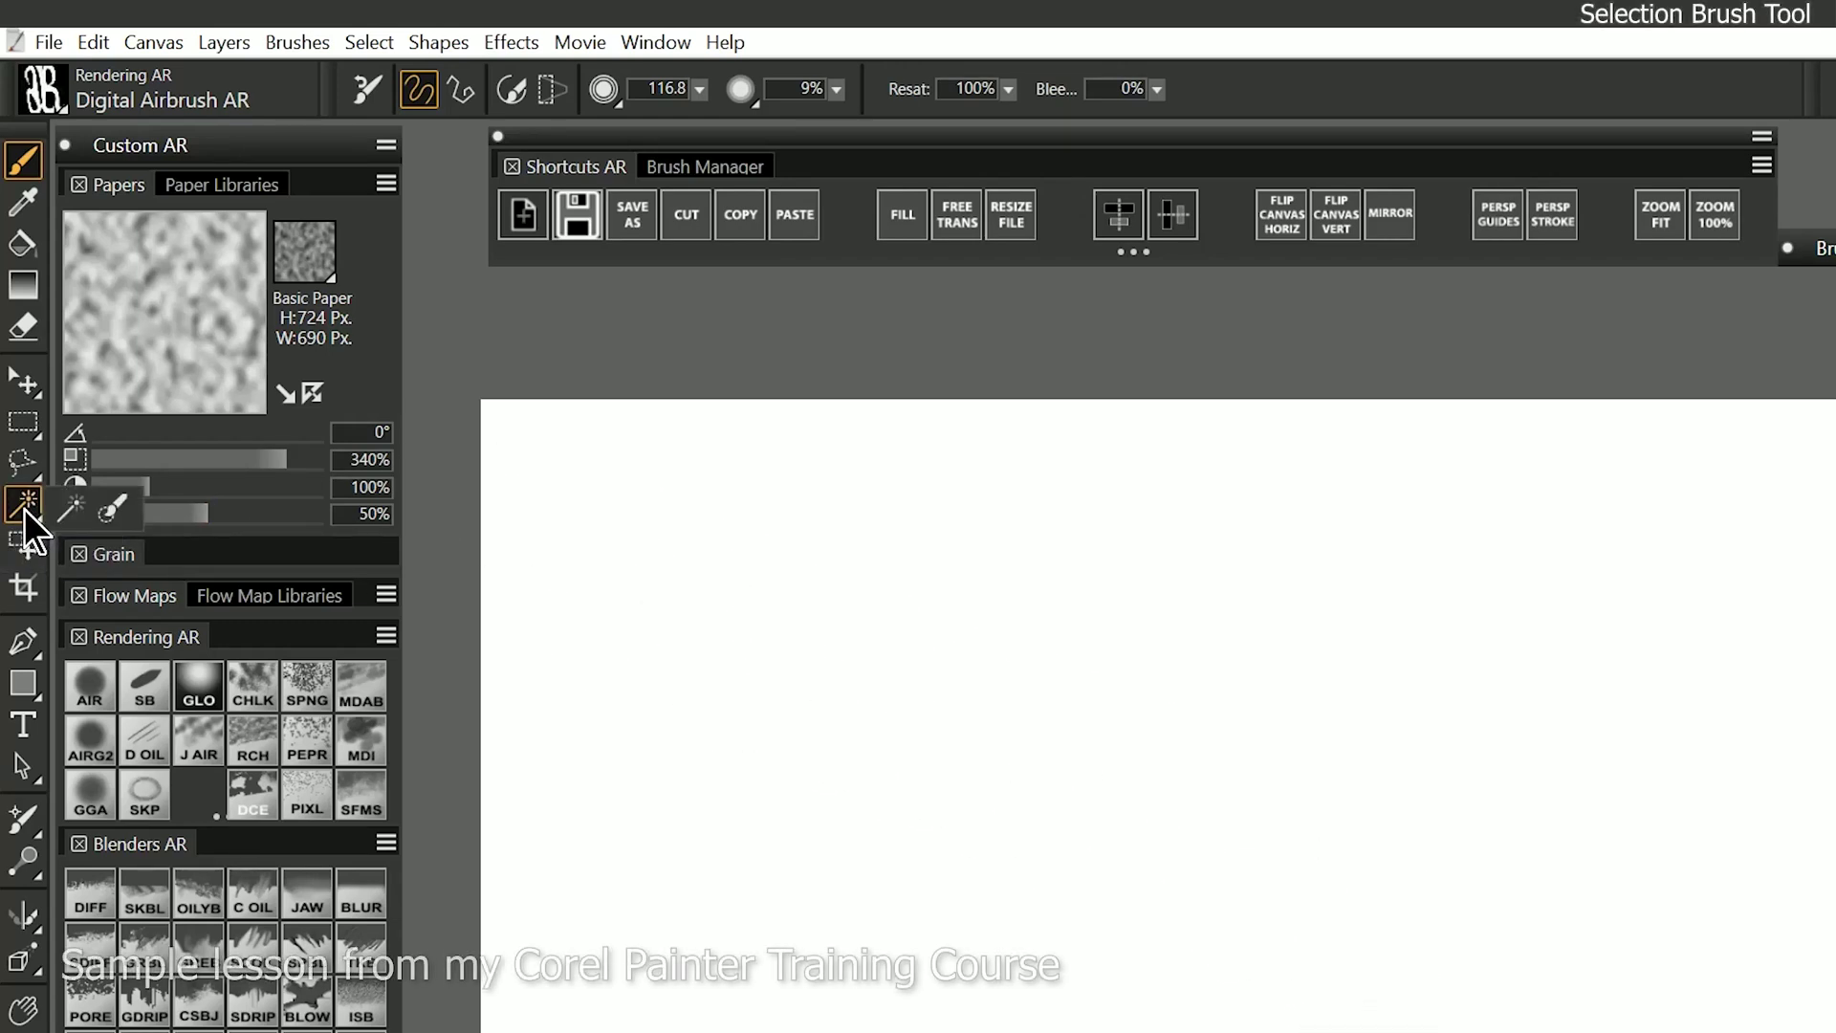
pyautogui.click(111, 510)
pyautogui.click(42, 88)
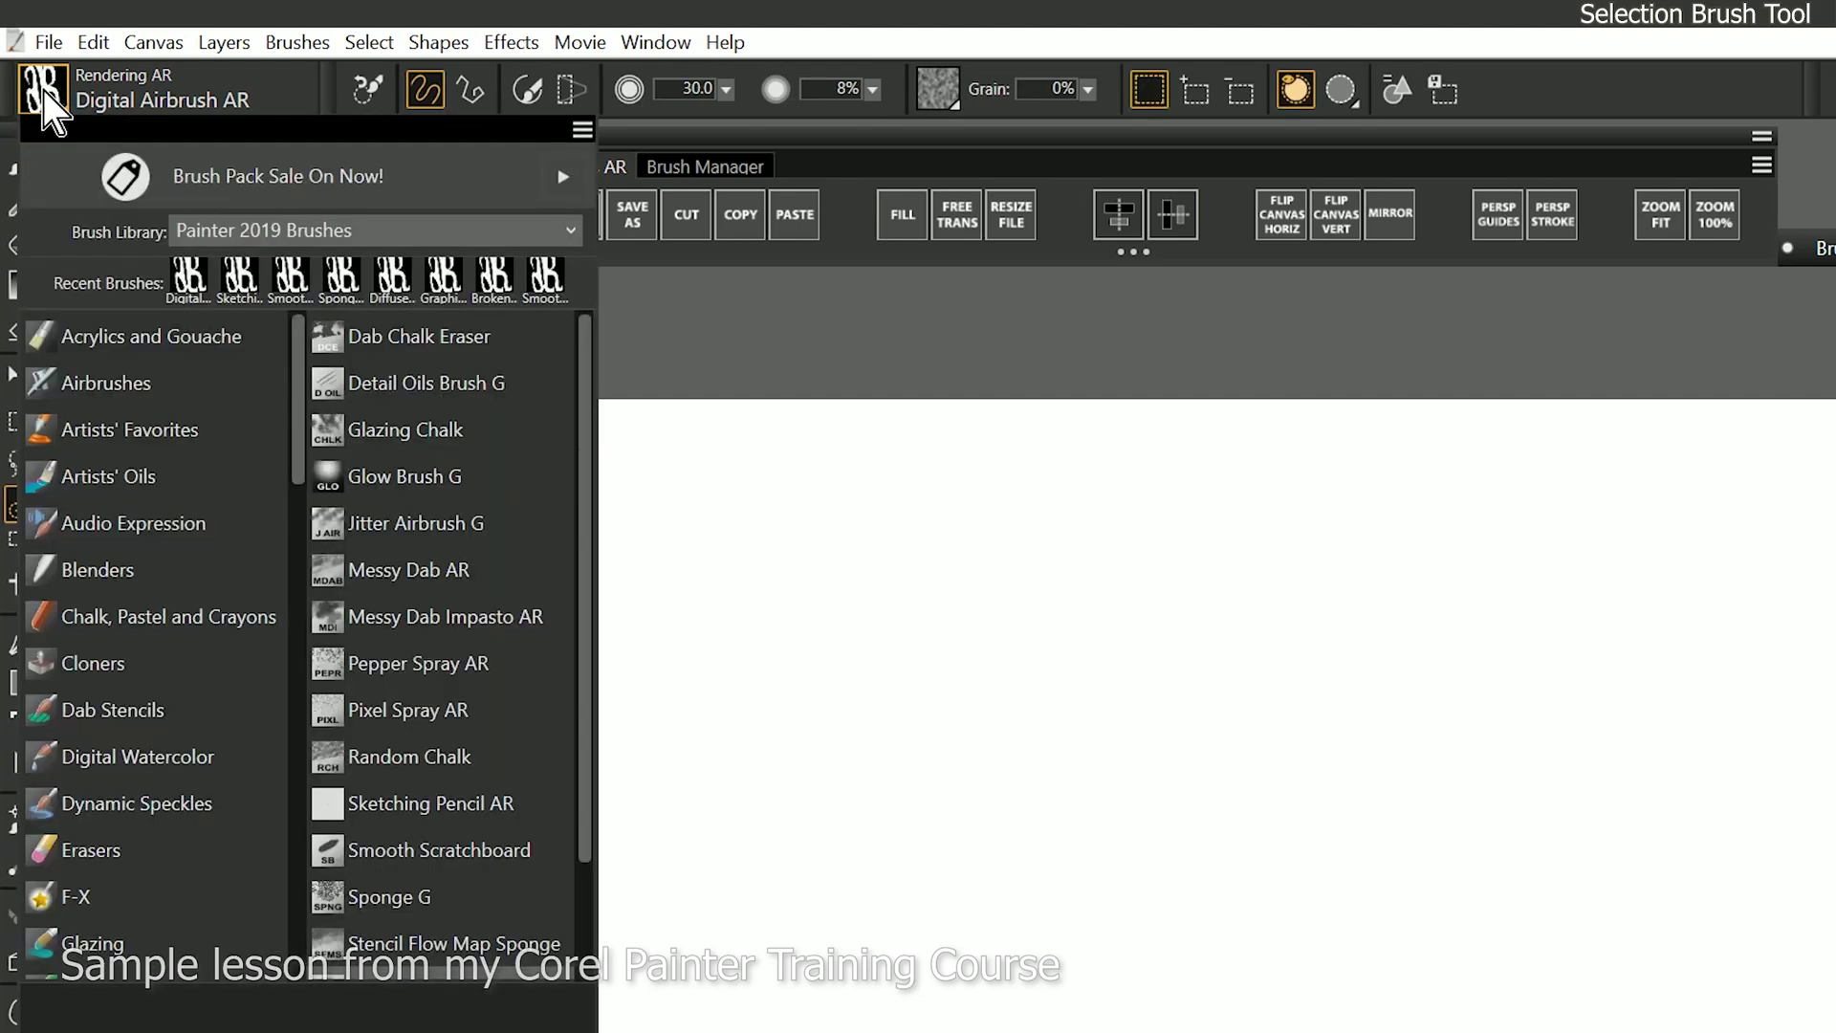
pyautogui.moveTo(299, 365); pyautogui.dragTo(300, 614)
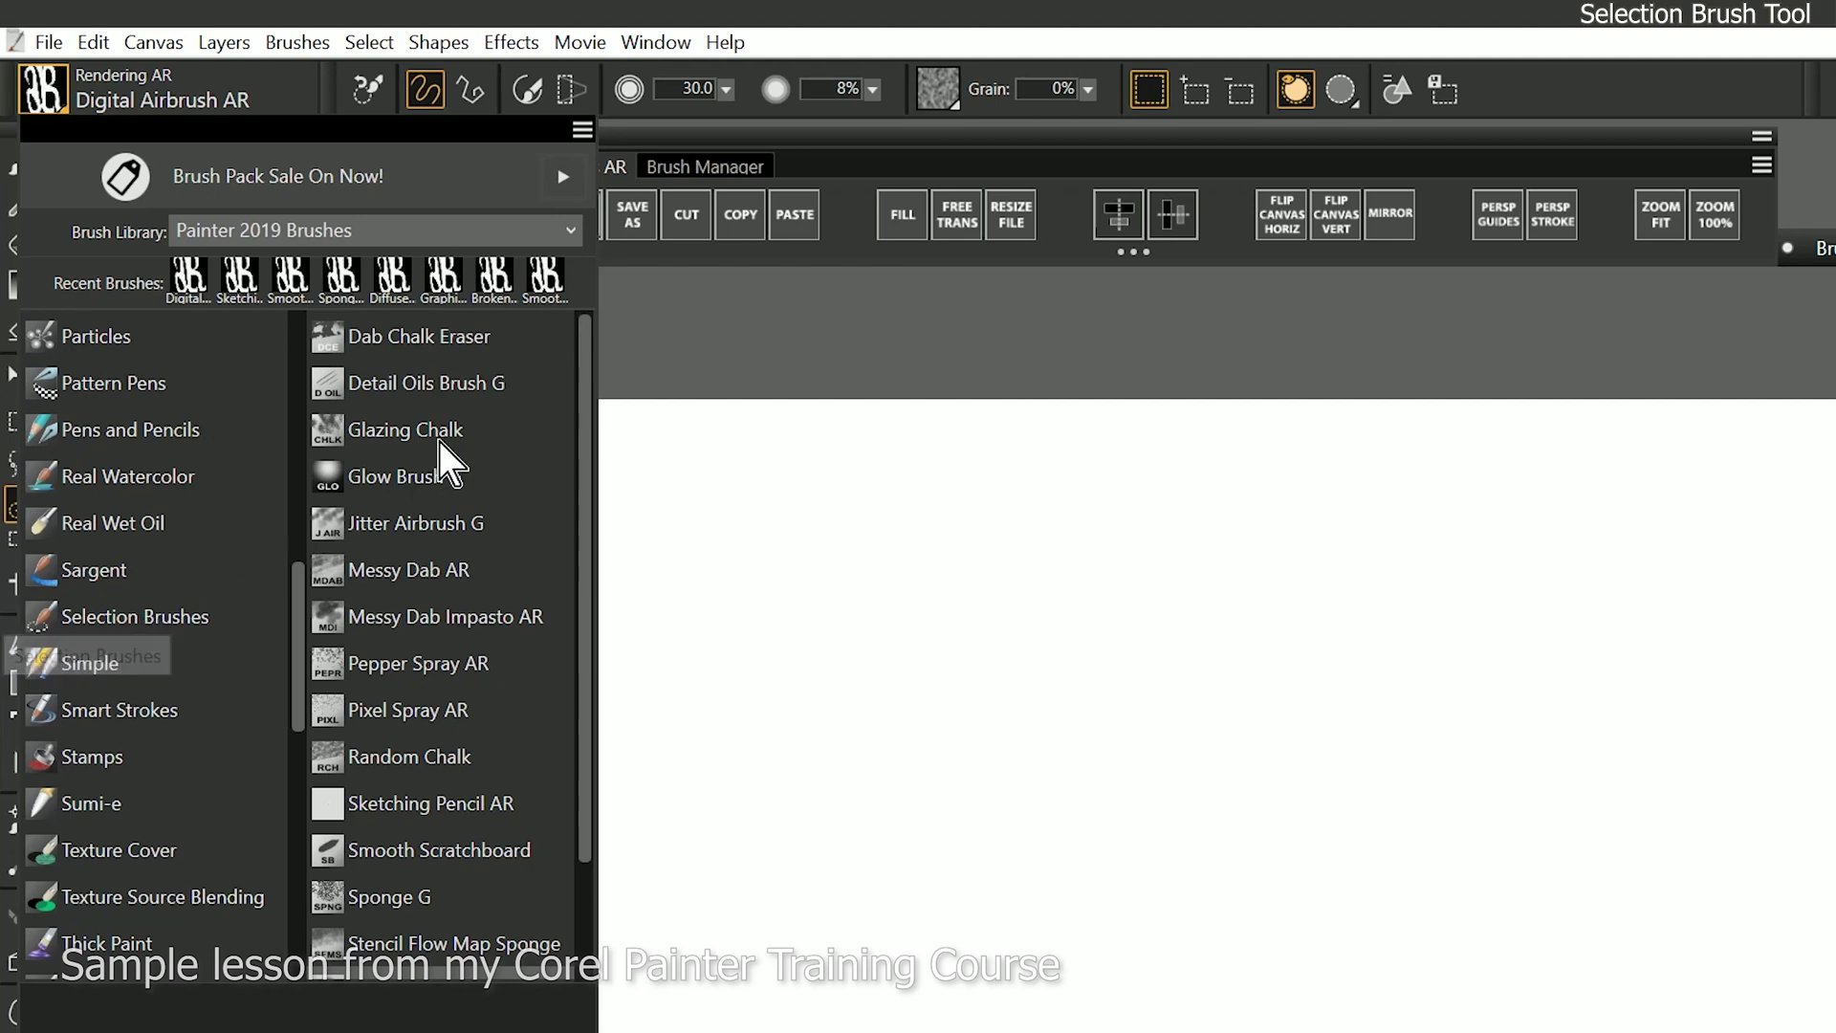
pyautogui.click(623, 364)
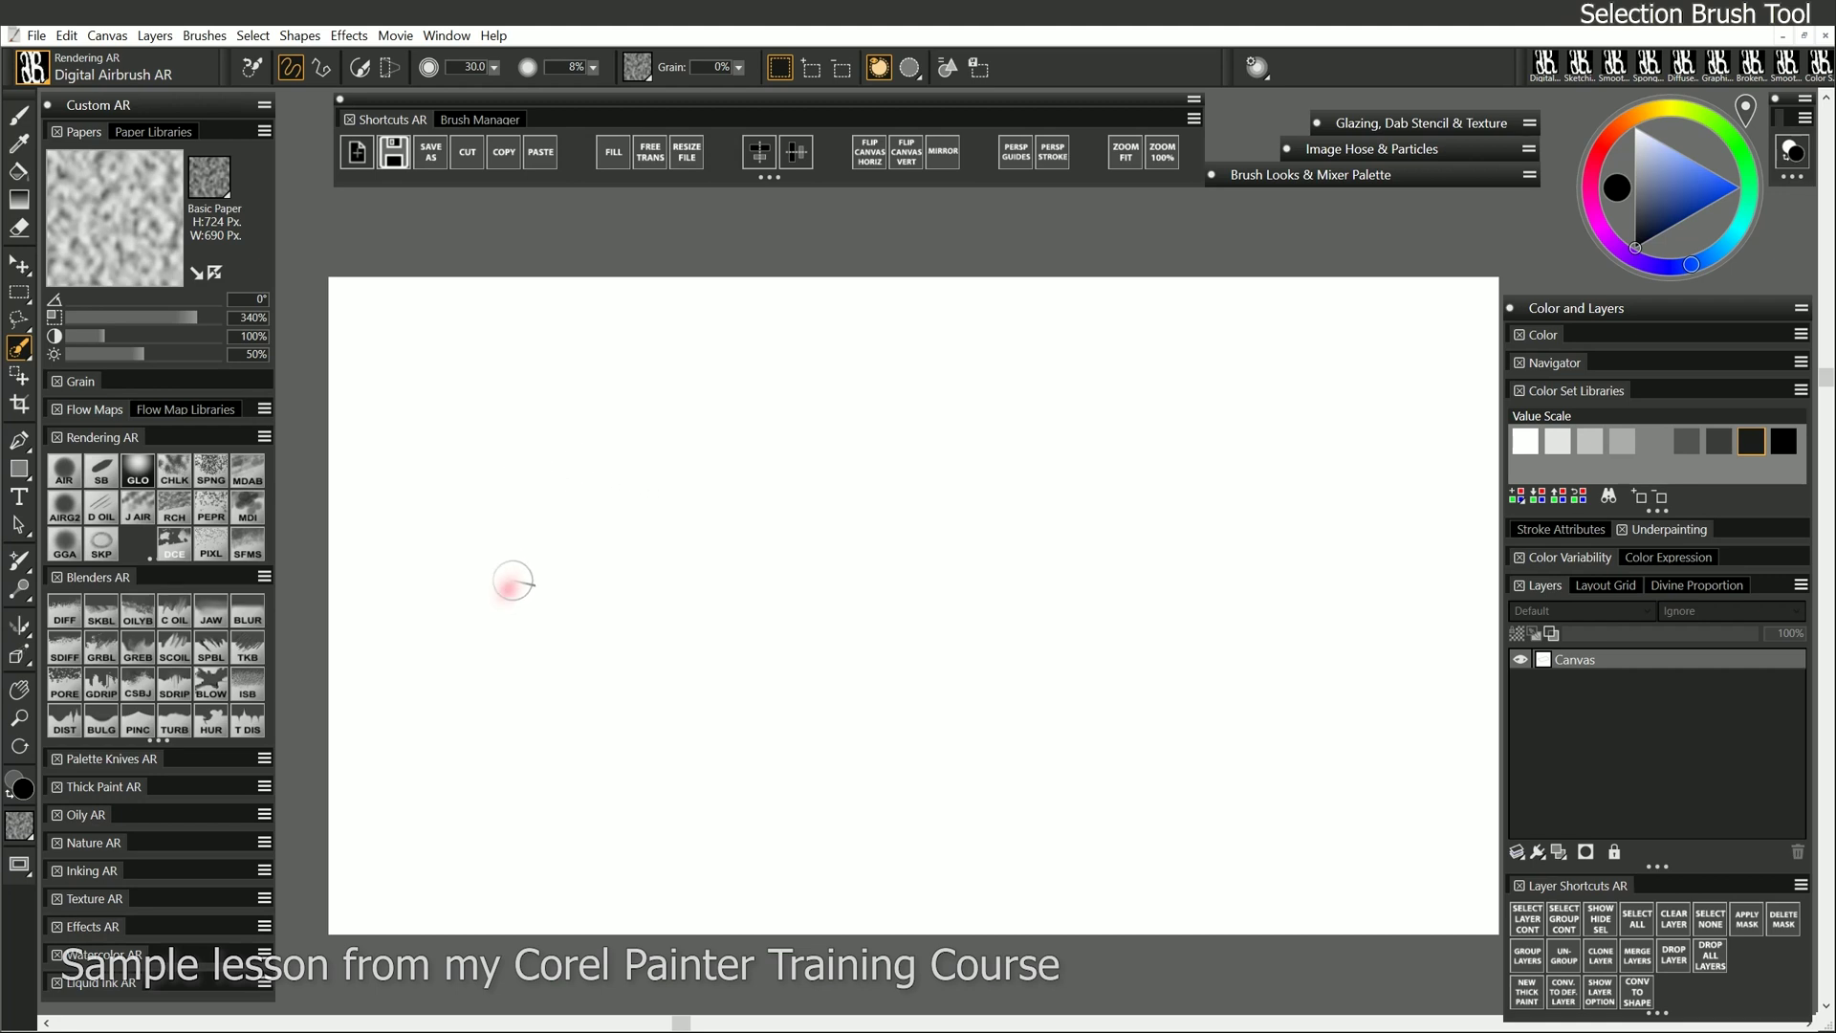
# - Paint a zigzag selection with a blob at its right end and fill it with a 100% gradient
pyautogui.moveTo(513, 583)
pyautogui.mouseDown()
pyautogui.moveTo(656, 455)
pyautogui.moveTo(552, 603)
pyautogui.moveTo(714, 516)
pyautogui.moveTo(630, 677)
pyautogui.moveTo(821, 497)
pyautogui.moveTo(1103, 543)
pyautogui.moveTo(1063, 729)
pyautogui.moveTo(1188, 605)
pyautogui.moveTo(1185, 709)
pyautogui.moveTo(1284, 574)
pyautogui.moveTo(1259, 511)
pyautogui.moveTo(1194, 519)
pyautogui.moveTo(1265, 533)
pyautogui.moveTo(1255, 570)
pyautogui.moveTo(1272, 494)
pyautogui.mouseUp()
pyautogui.moveTo(1272, 582); pyautogui.dragTo(1280, 622)
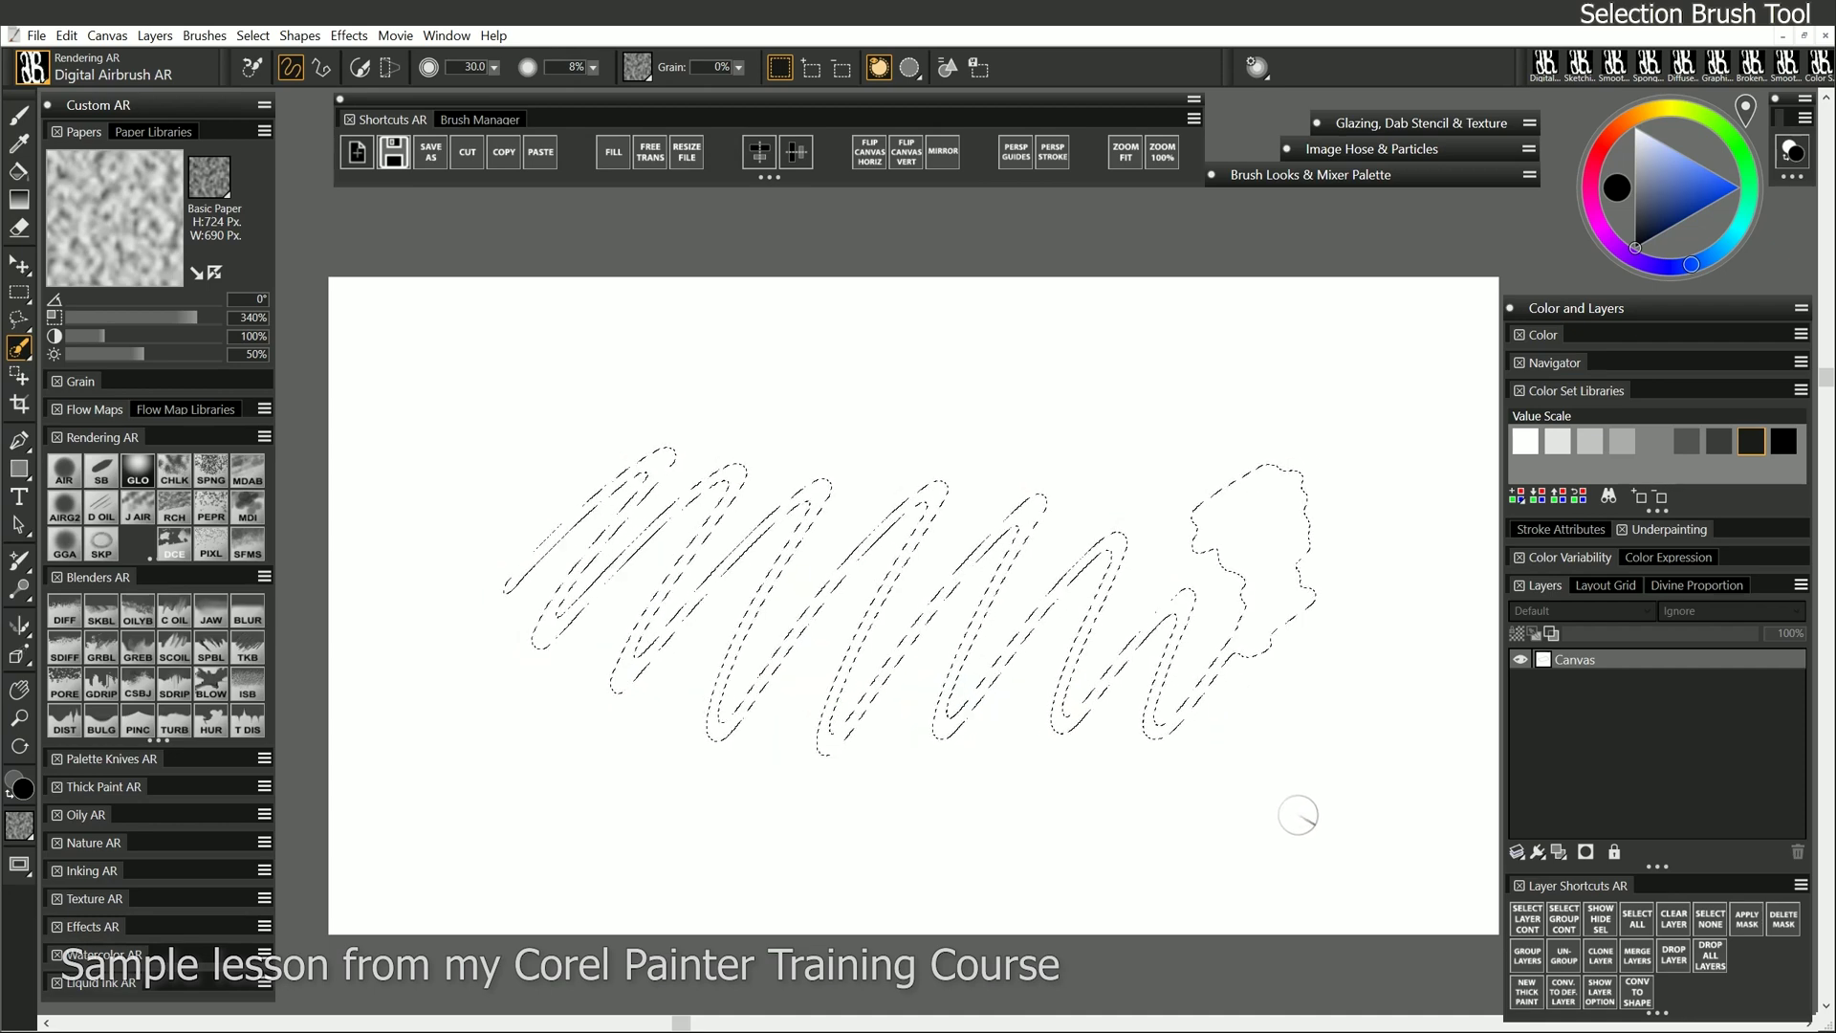
pyautogui.hotkey('ctrl', 'f')
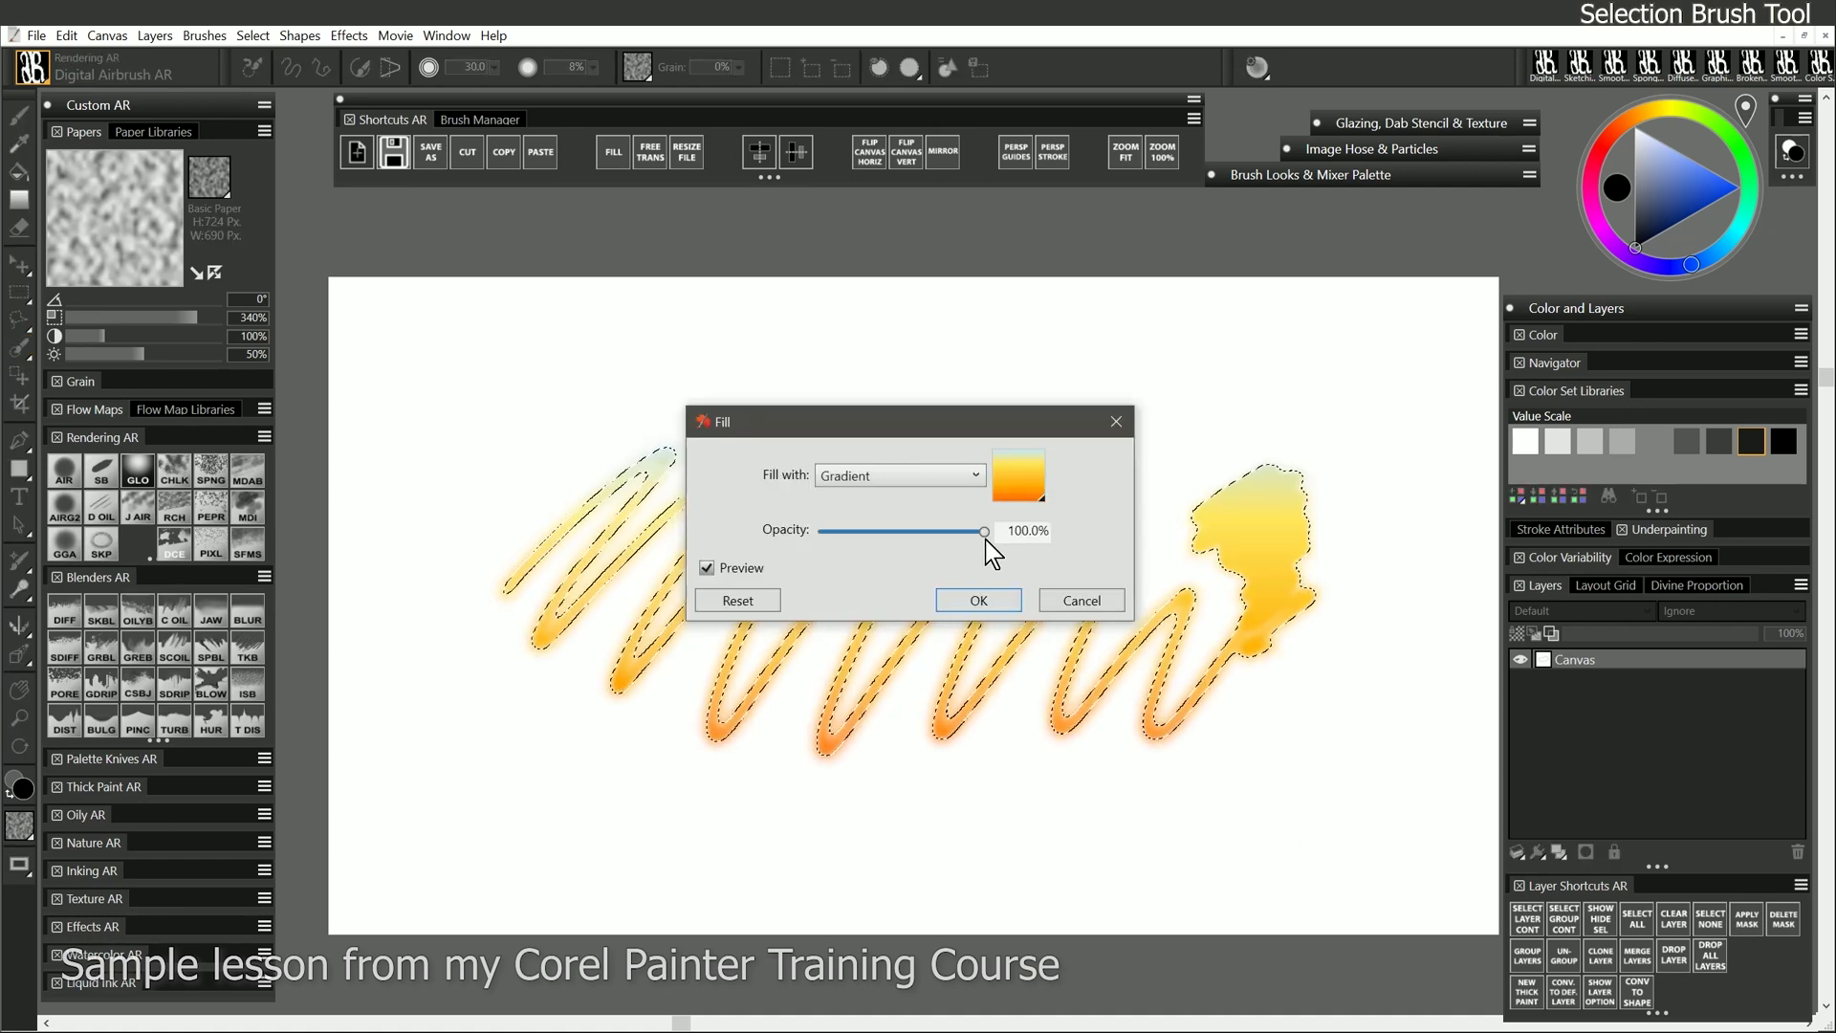
pyautogui.click(977, 599)
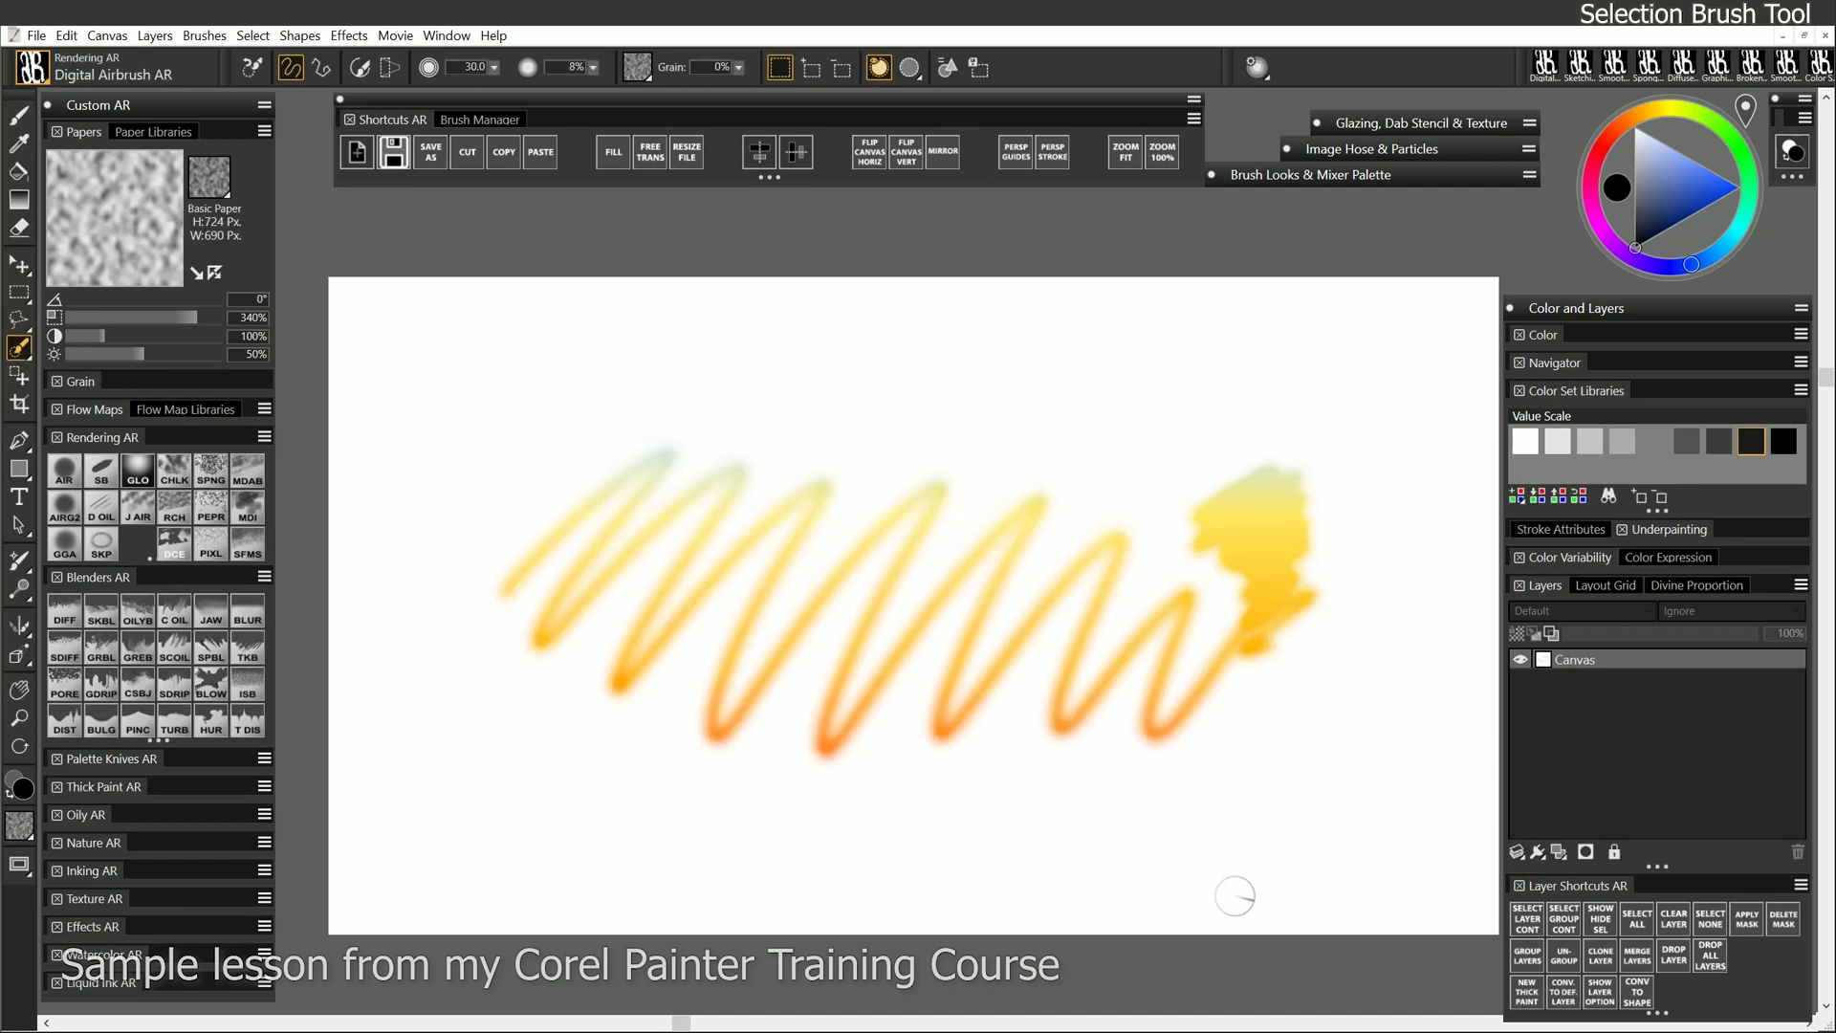
# - Clear the canvas, resize the brush to 154.6, and paint zigzag and scribble selections in Add mode
pyautogui.hotkey('ctrl', 'a')
pyautogui.press('Delete')
pyautogui.moveTo(656, 545)
pyautogui.mouseDown()
pyautogui.moveTo(706, 611)
pyautogui.moveTo(664, 537)
pyautogui.moveTo(617, 595)
pyautogui.moveTo(689, 531)
pyautogui.moveTo(623, 697)
pyautogui.moveTo(707, 597)
pyautogui.moveTo(840, 528)
pyautogui.moveTo(826, 556)
pyautogui.moveTo(975, 538)
pyautogui.moveTo(1012, 589)
pyautogui.moveTo(1080, 545)
pyautogui.moveTo(1147, 589)
pyautogui.mouseUp()
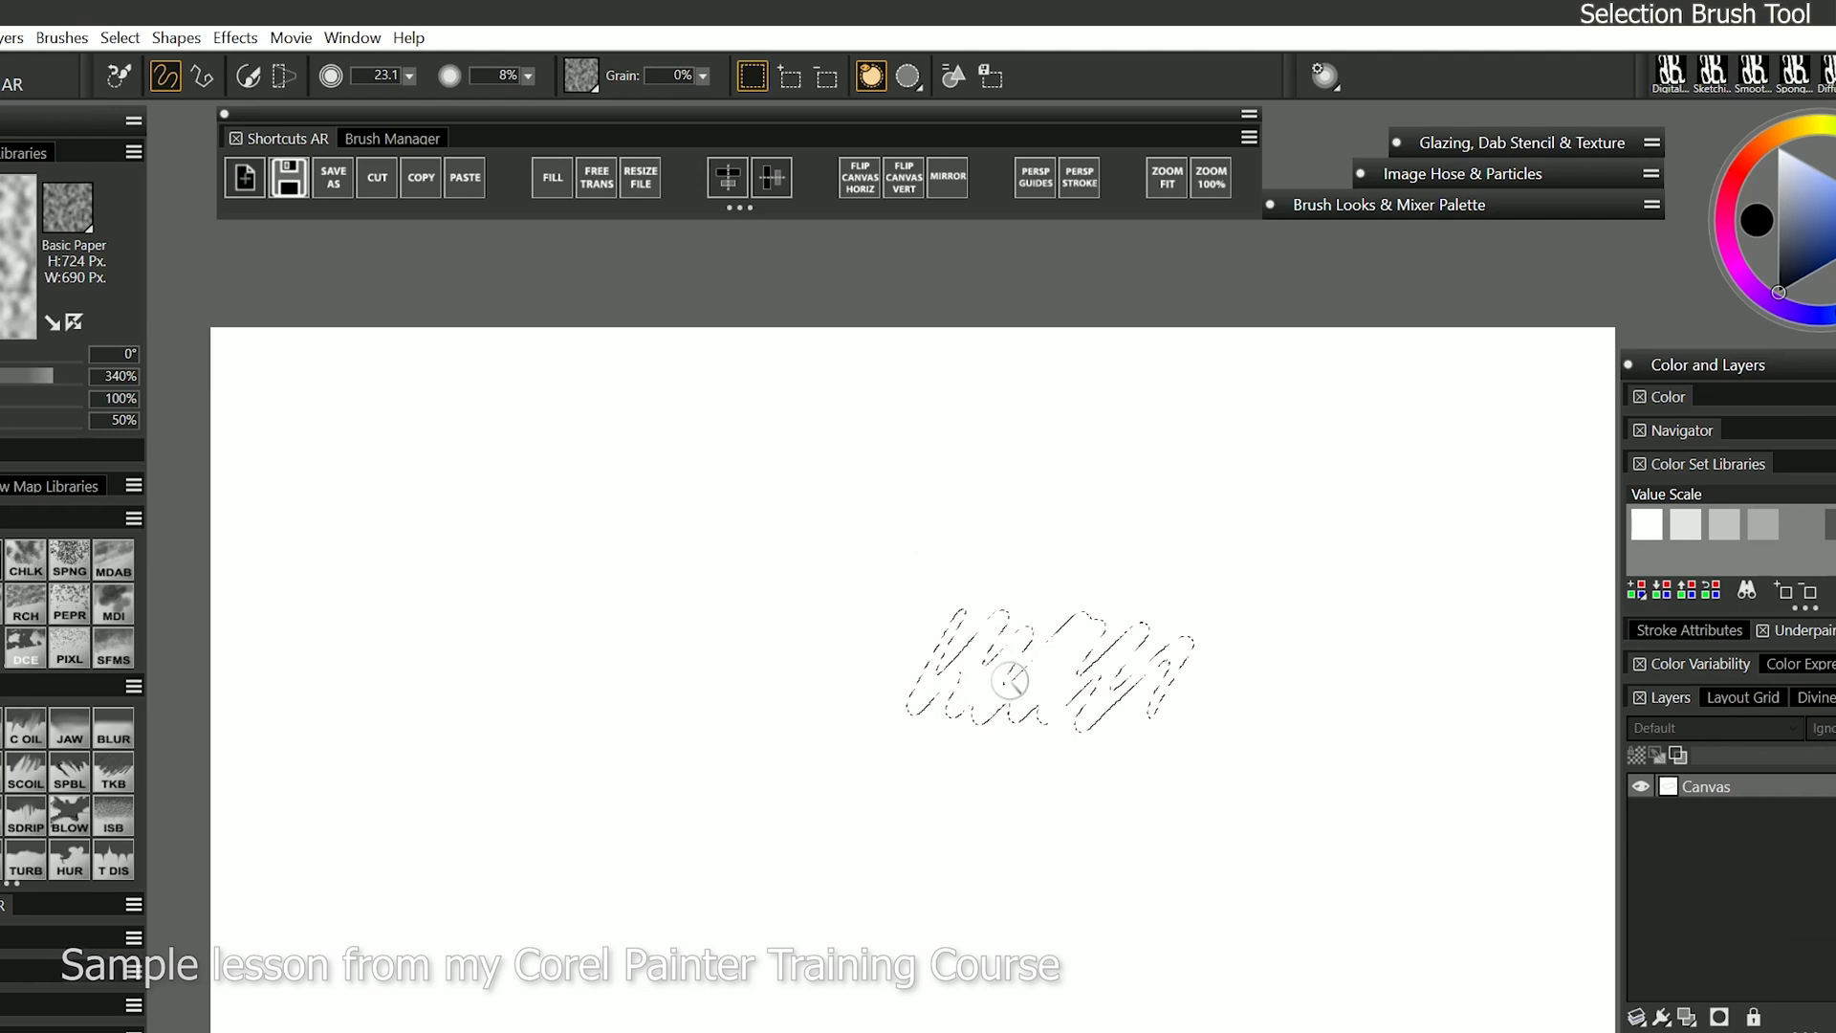
pyautogui.click(793, 96)
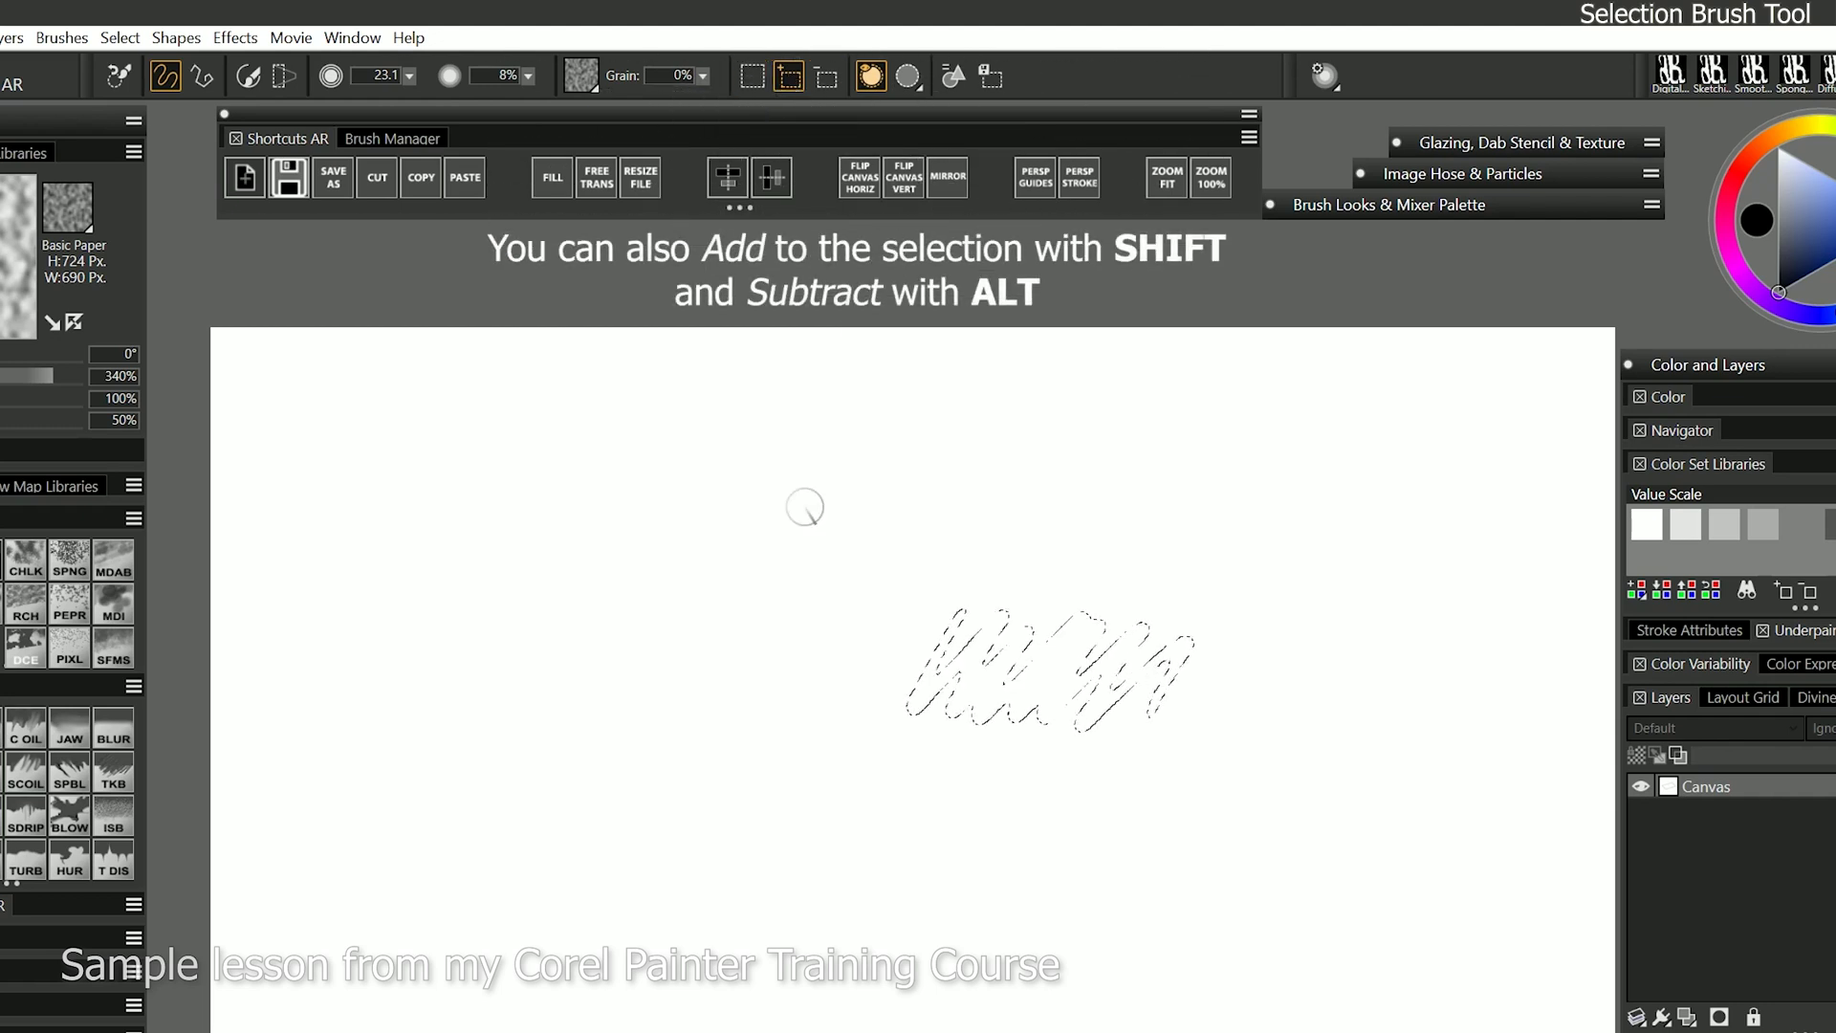
pyautogui.moveTo(724, 732)
pyautogui.mouseDown()
pyautogui.moveTo(889, 601)
pyautogui.moveTo(873, 670)
pyautogui.moveTo(977, 633)
pyautogui.moveTo(998, 689)
pyautogui.moveTo(1020, 580)
pyautogui.moveTo(1114, 526)
pyautogui.mouseUp()
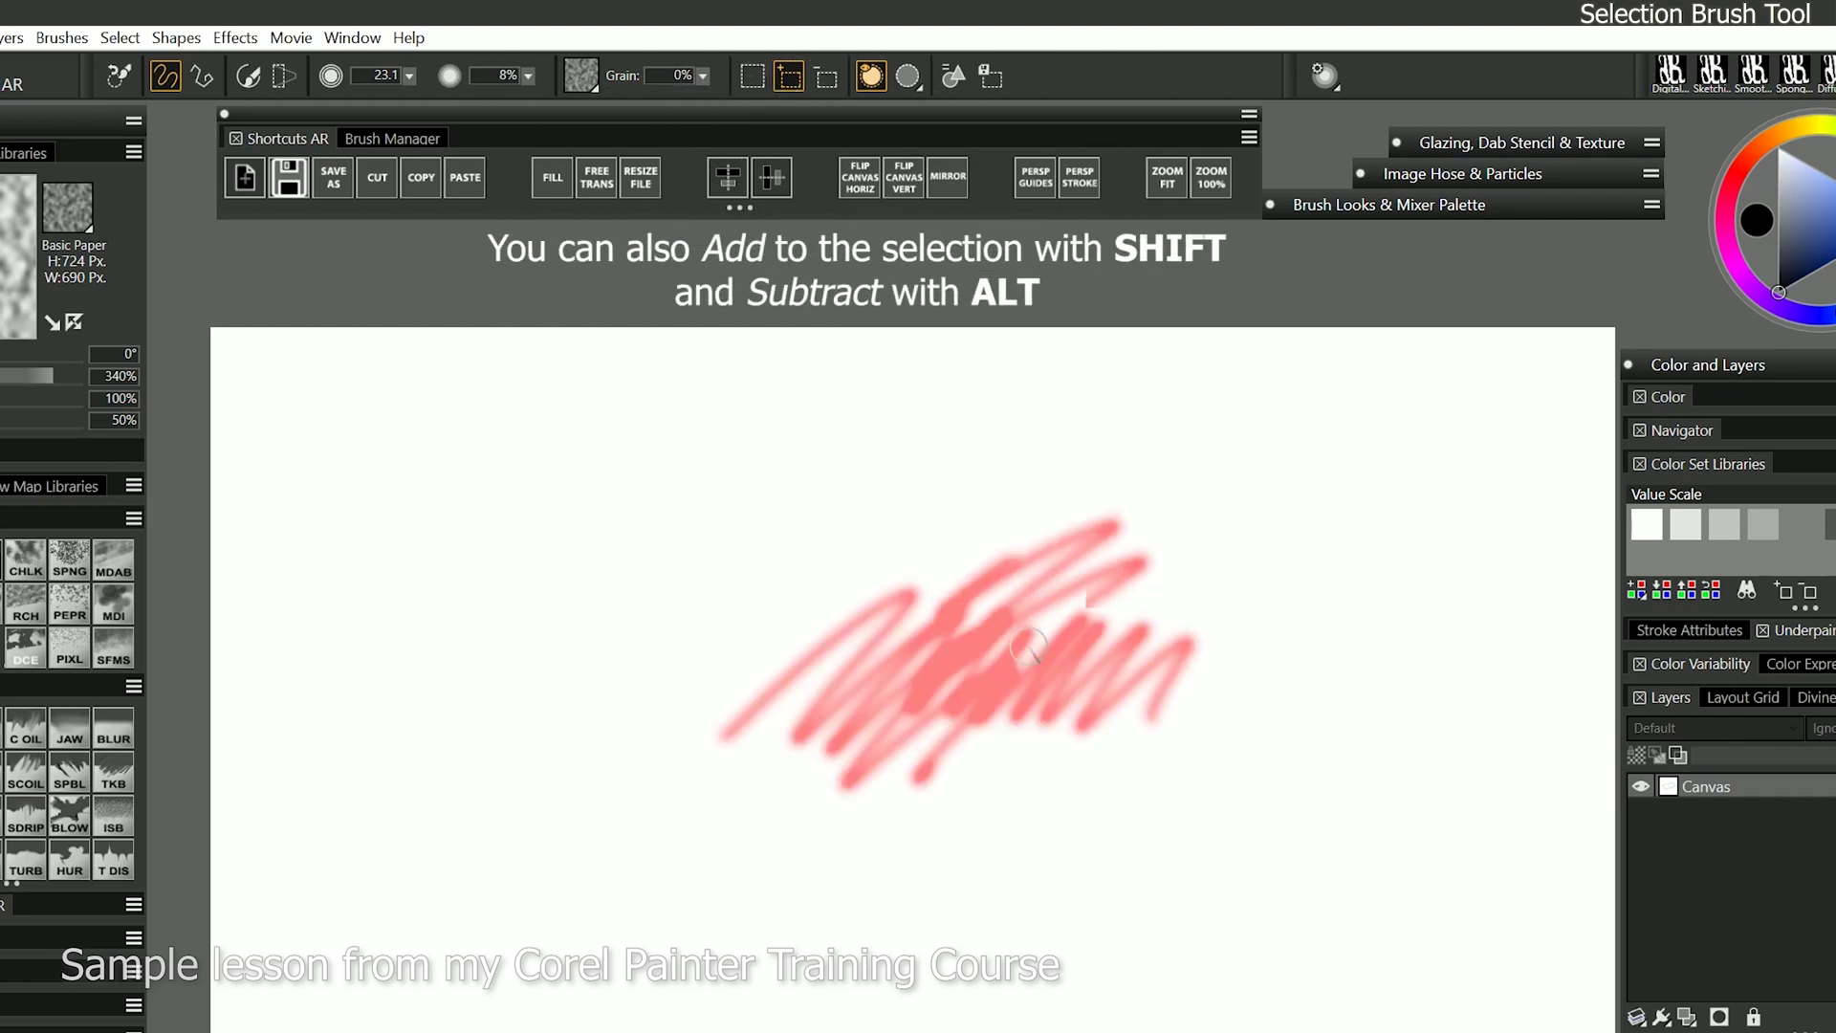
pyautogui.moveTo(1071, 612); pyautogui.dragTo(1038, 840)
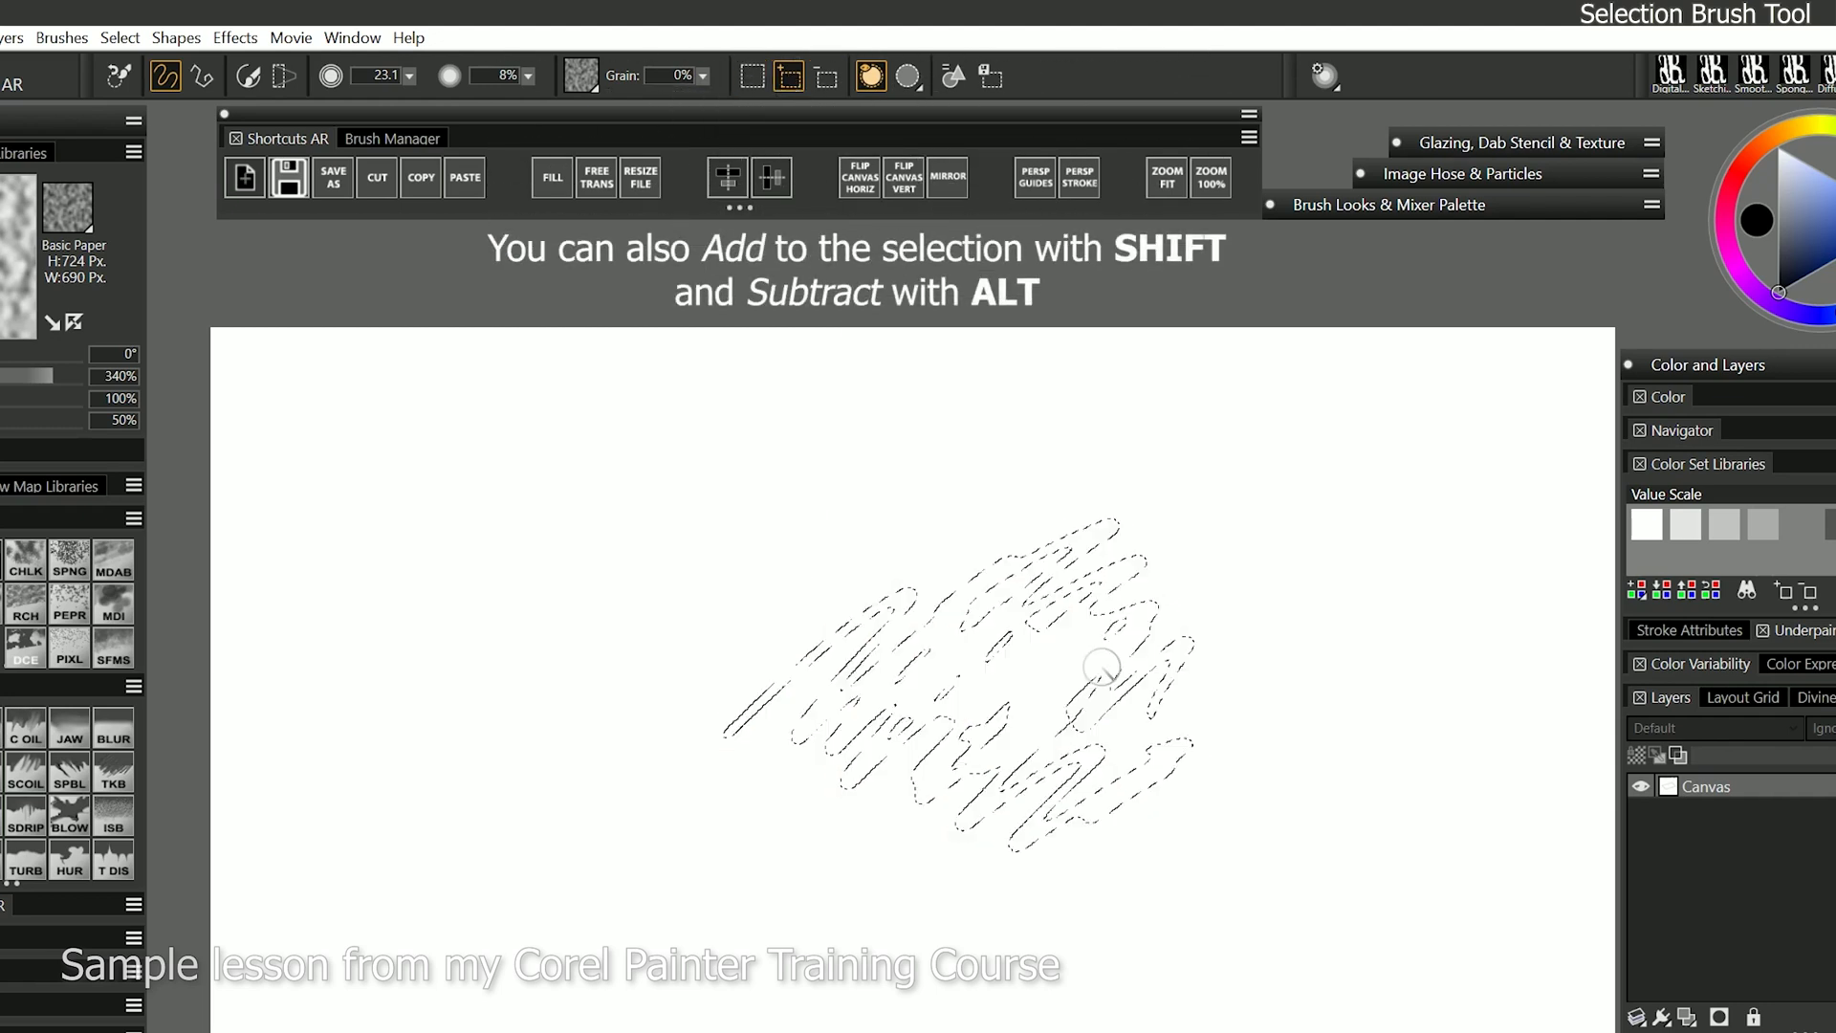
# - Carve two strokes out of the selection in Subtract mode, then return to Add mode
pyautogui.click(826, 77)
pyautogui.moveTo(975, 512); pyautogui.dragTo(899, 656)
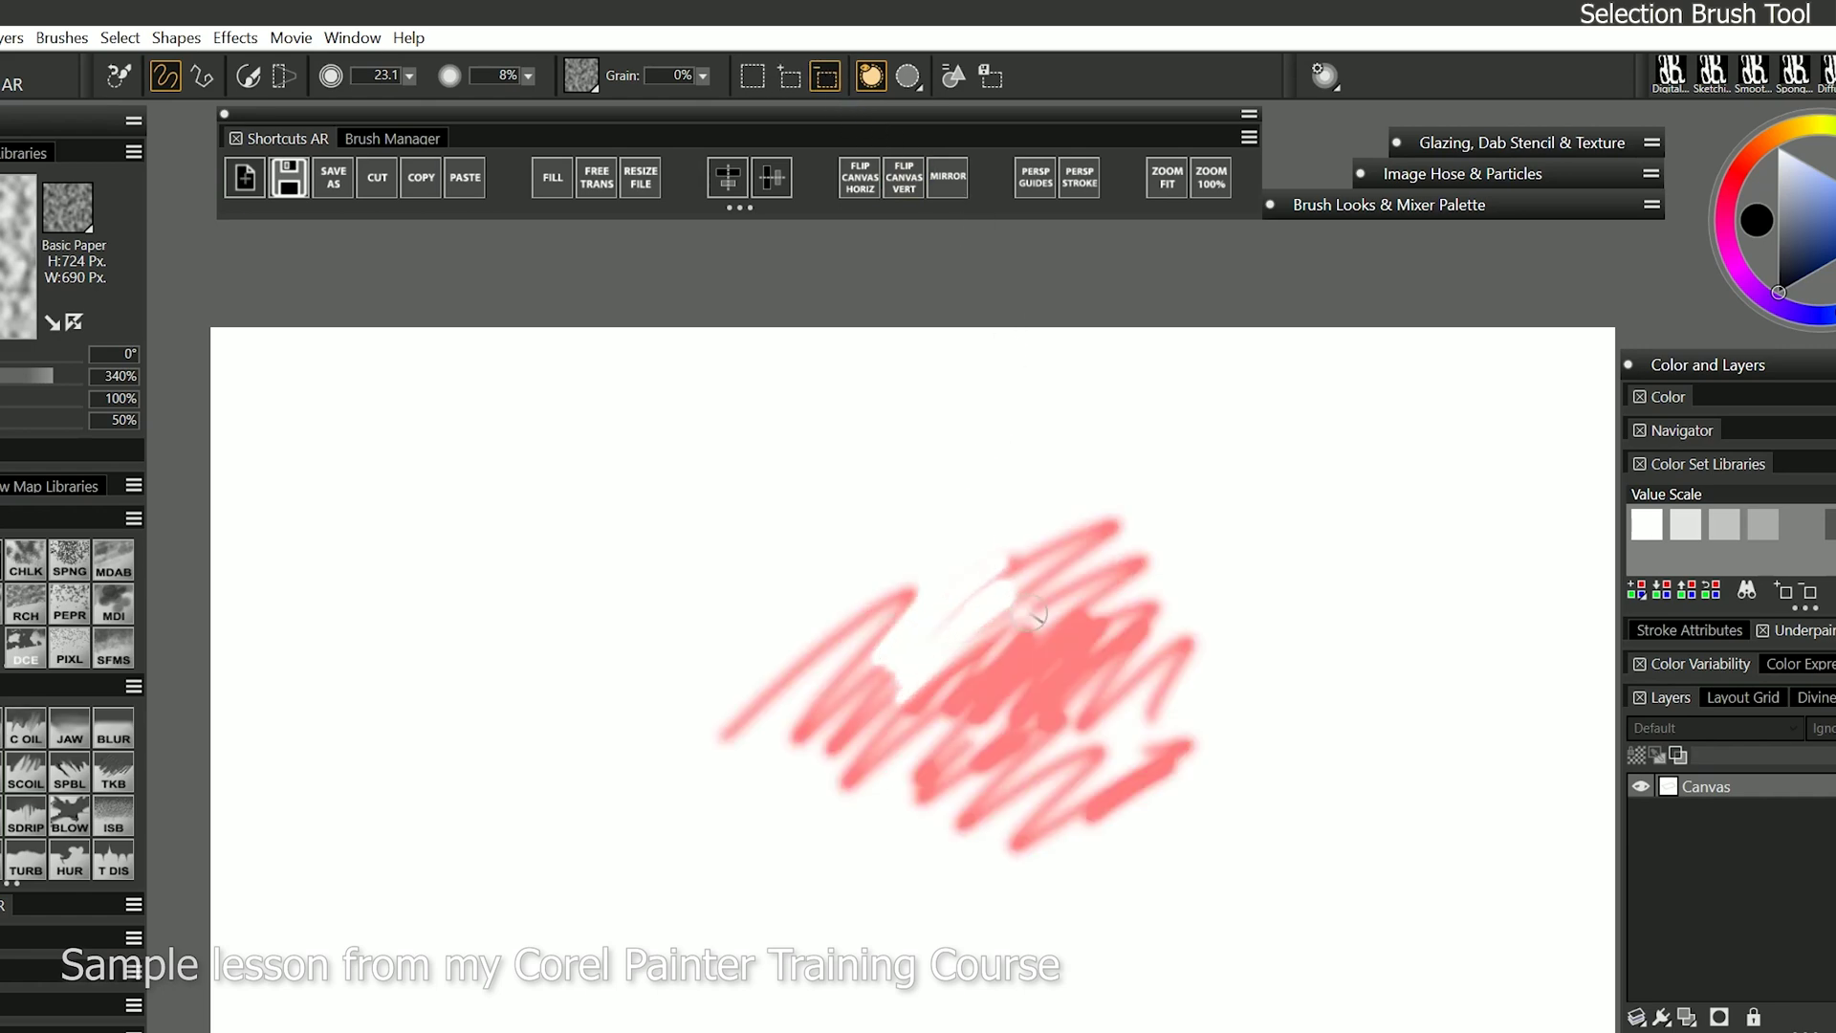
pyautogui.moveTo(1059, 809); pyautogui.dragTo(1058, 808)
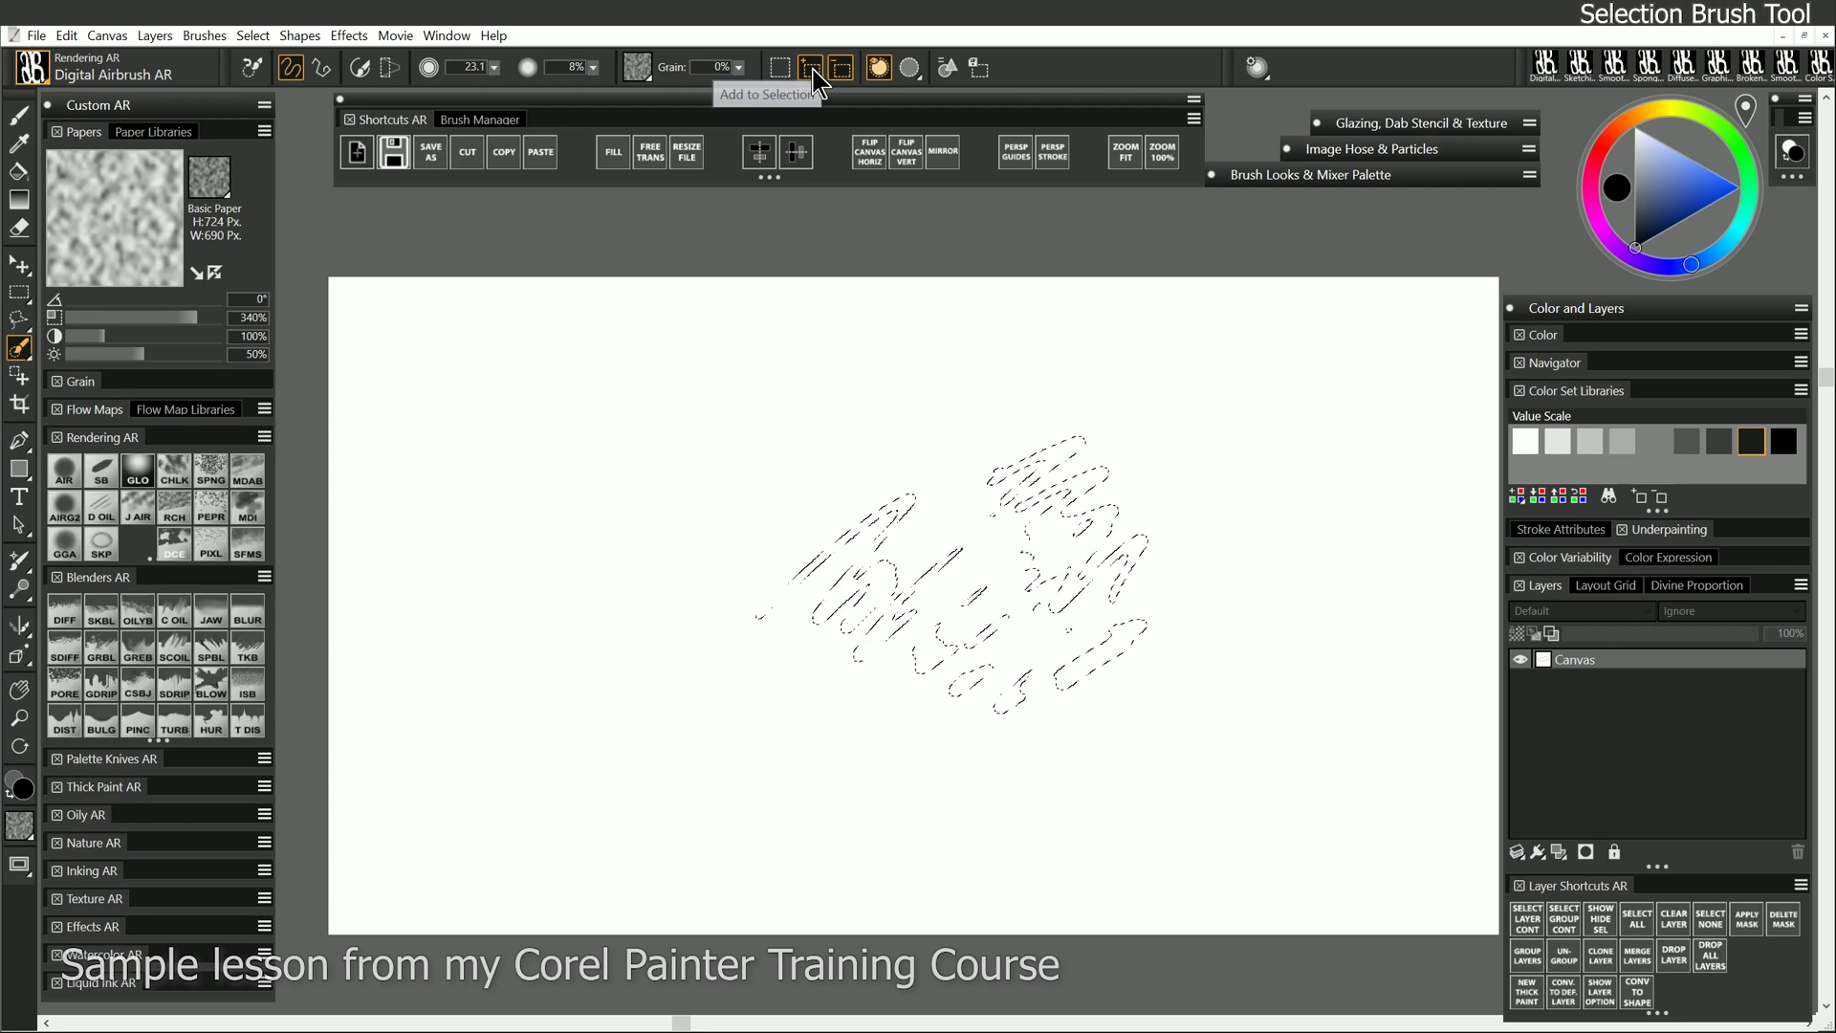
pyautogui.click(813, 72)
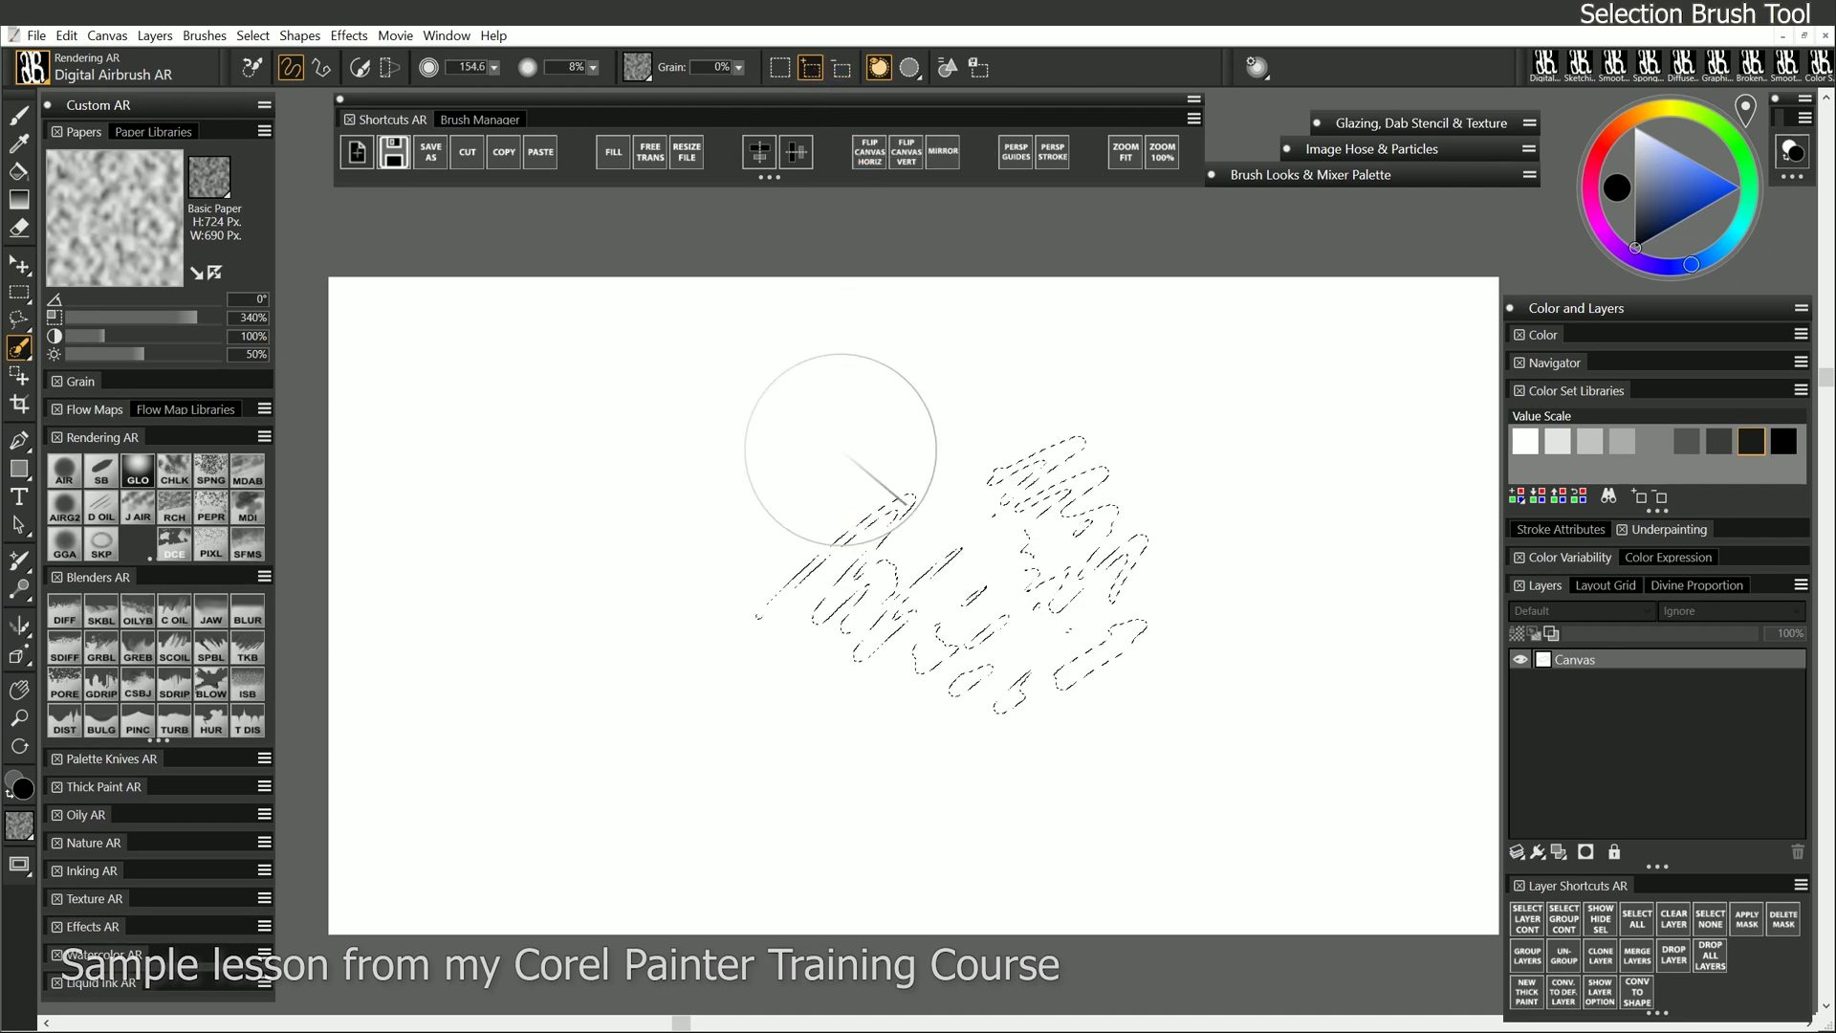
# - Add a large blob, preview and cancel a black fill, then show the red overlay and extend the selection
pyautogui.moveTo(840, 406)
pyautogui.mouseDown()
pyautogui.moveTo(745, 475)
pyautogui.moveTo(739, 457)
pyautogui.moveTo(573, 459)
pyautogui.moveTo(535, 629)
pyautogui.moveTo(627, 698)
pyautogui.moveTo(902, 411)
pyautogui.moveTo(986, 411)
pyautogui.moveTo(974, 368)
pyautogui.moveTo(884, 426)
pyautogui.moveTo(1028, 426)
pyautogui.mouseUp()
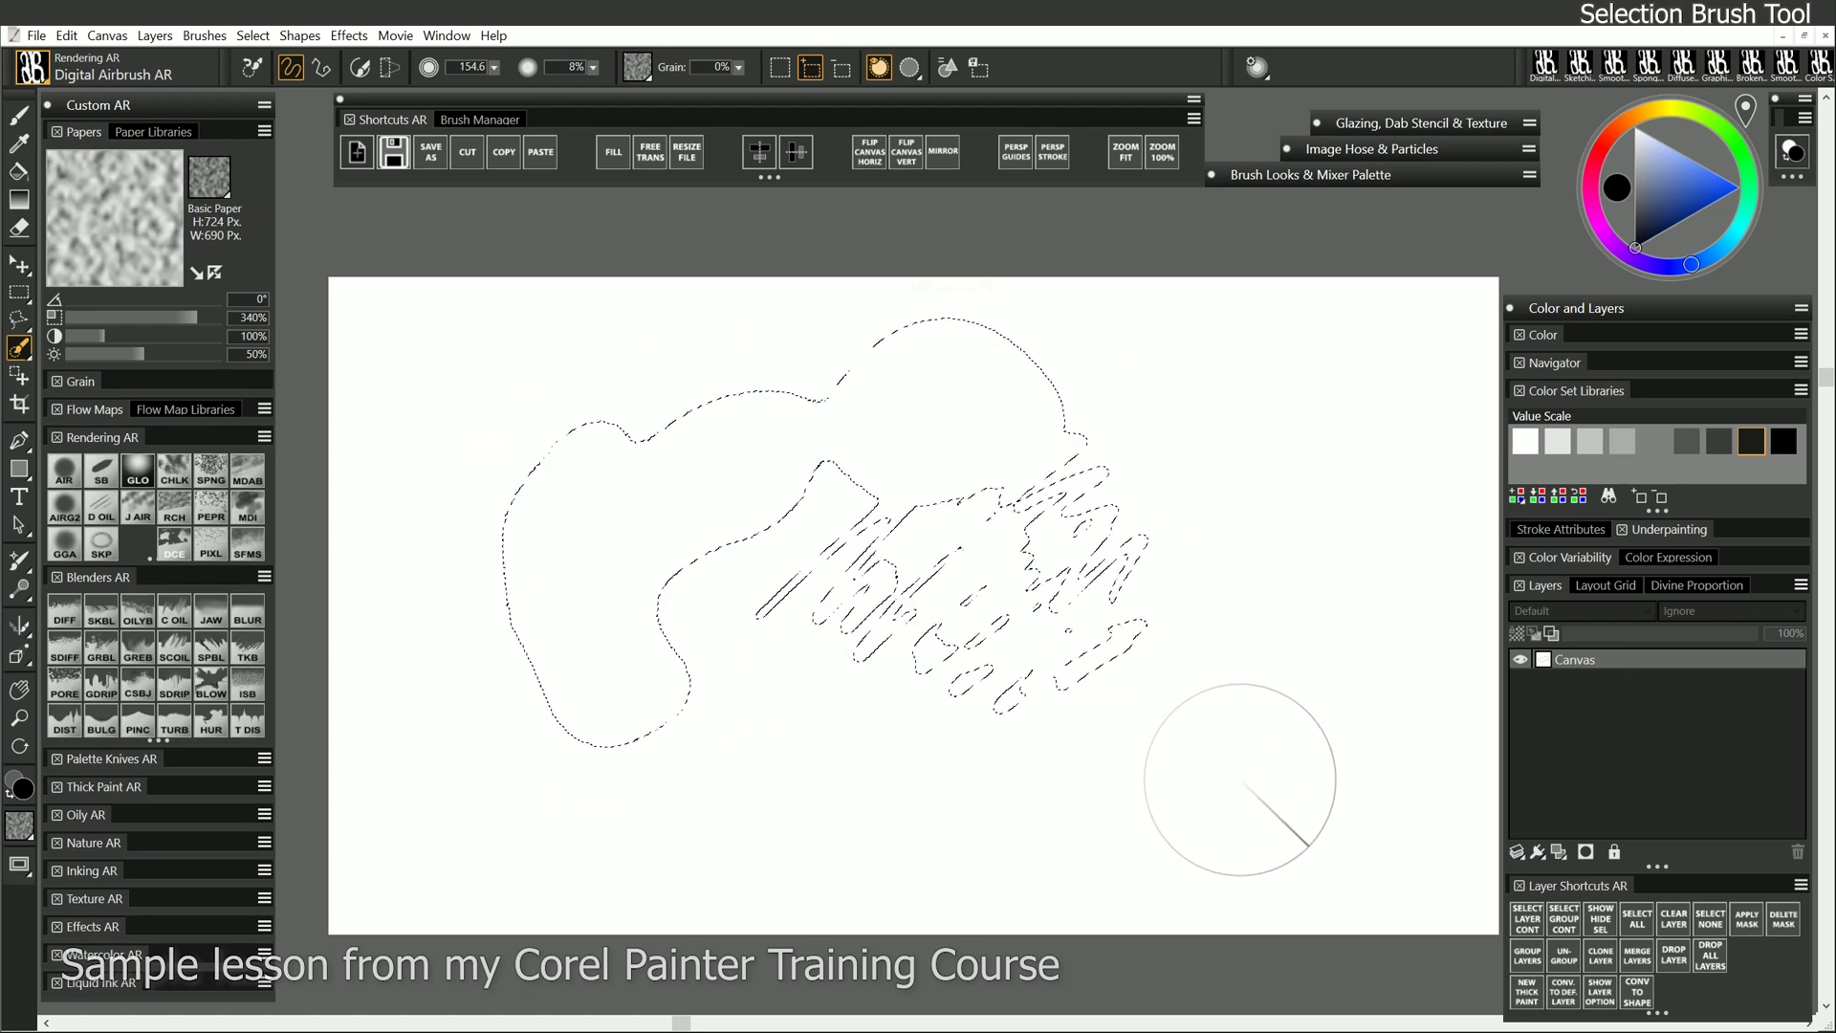
pyautogui.hotkey('ctrl', 'f')
pyautogui.press('Escape')
pyautogui.hotkey('ctrl', 'd')
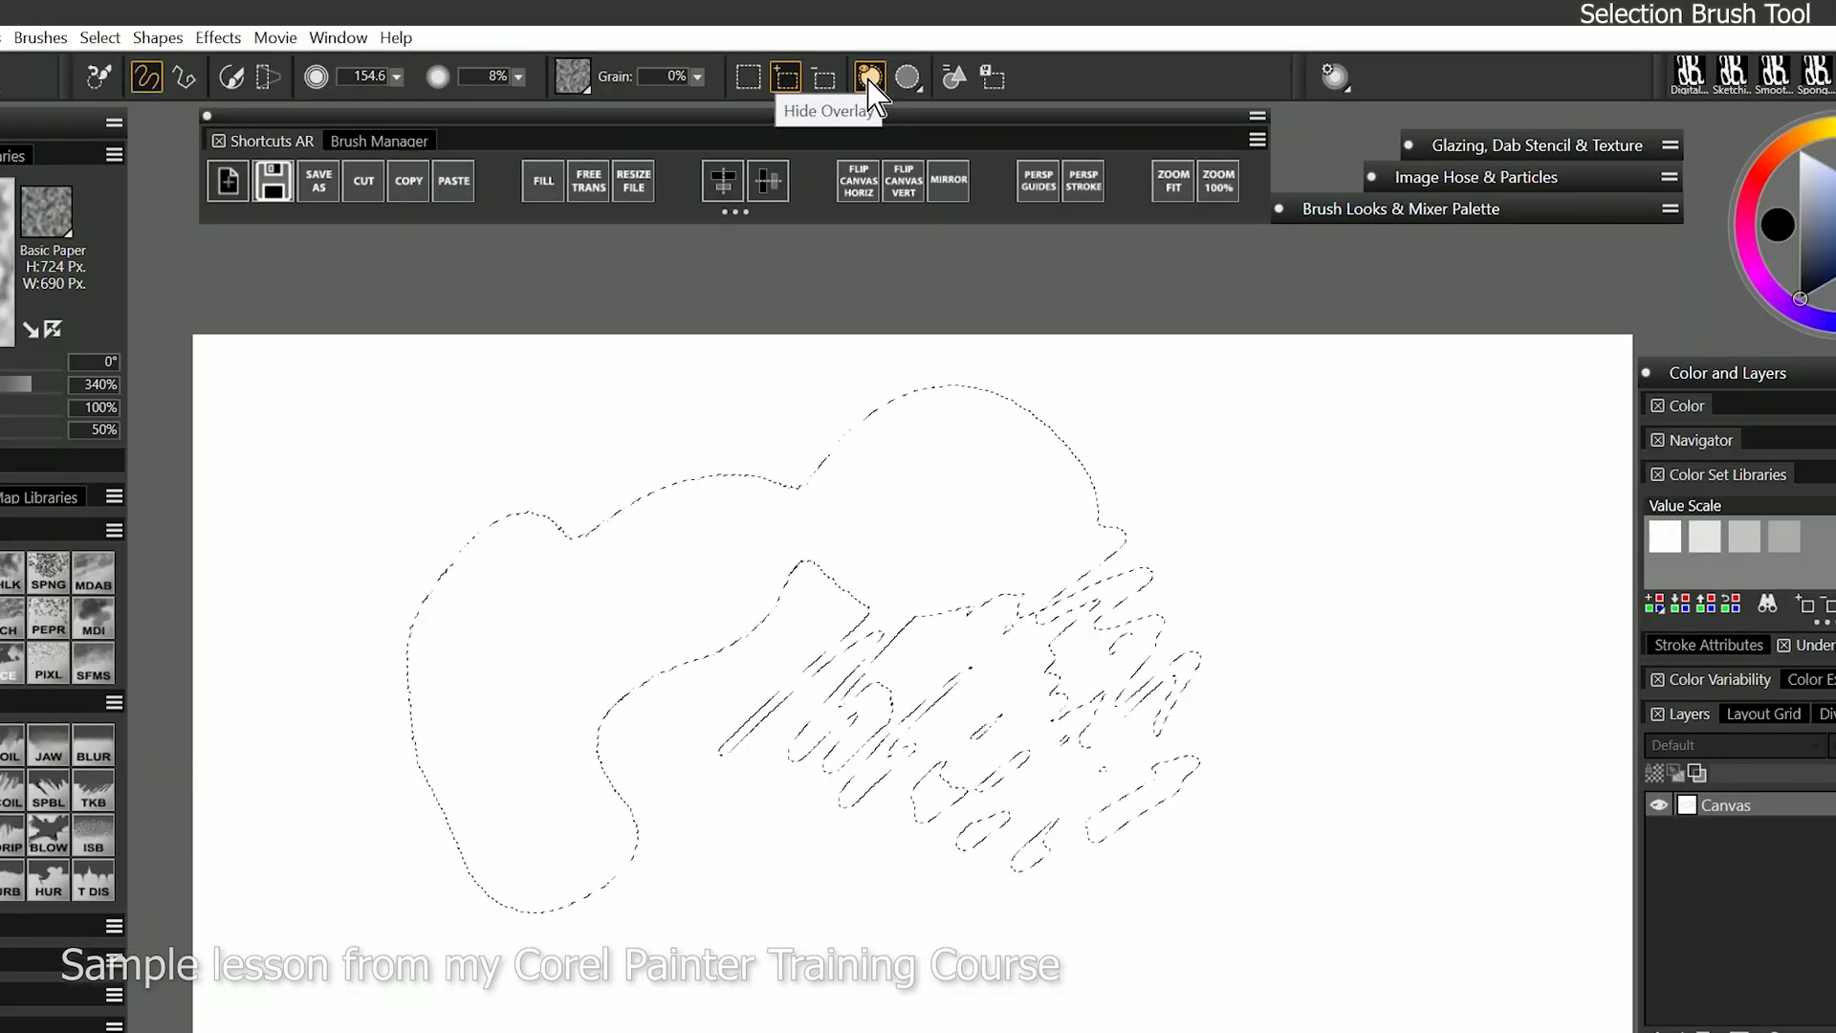
pyautogui.click(878, 67)
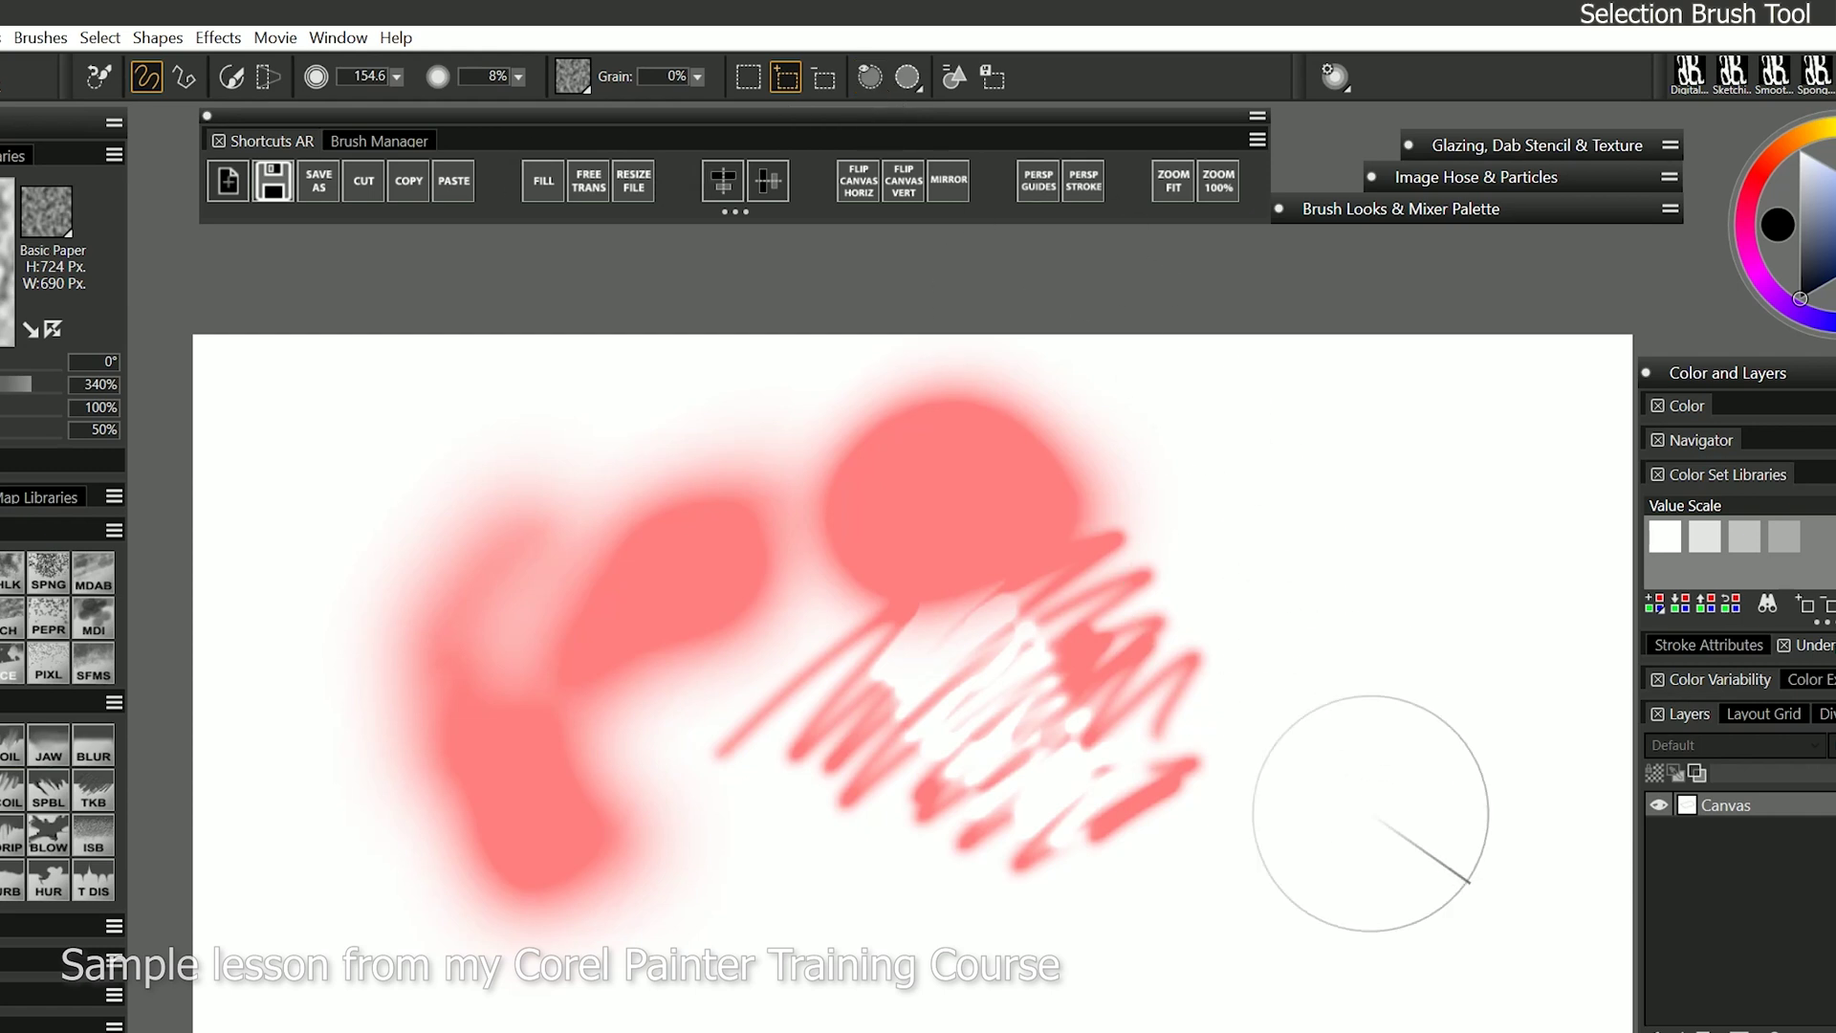
pyautogui.moveTo(1234, 555)
pyautogui.mouseDown()
pyautogui.moveTo(1167, 811)
pyautogui.moveTo(1072, 701)
pyautogui.moveTo(673, 745)
pyautogui.moveTo(596, 834)
pyautogui.moveTo(998, 813)
pyautogui.moveTo(949, 849)
pyautogui.moveTo(773, 904)
pyautogui.moveTo(1063, 900)
pyautogui.moveTo(1081, 641)
pyautogui.moveTo(1019, 575)
pyautogui.moveTo(1073, 697)
pyautogui.moveTo(1003, 564)
pyautogui.moveTo(733, 476)
pyautogui.moveTo(664, 646)
pyautogui.moveTo(709, 594)
pyautogui.moveTo(506, 570)
pyautogui.moveTo(672, 865)
pyautogui.moveTo(945, 919)
pyautogui.moveTo(1159, 840)
pyautogui.moveTo(1129, 549)
pyautogui.moveTo(1333, 601)
pyautogui.moveTo(1369, 918)
pyautogui.mouseUp()
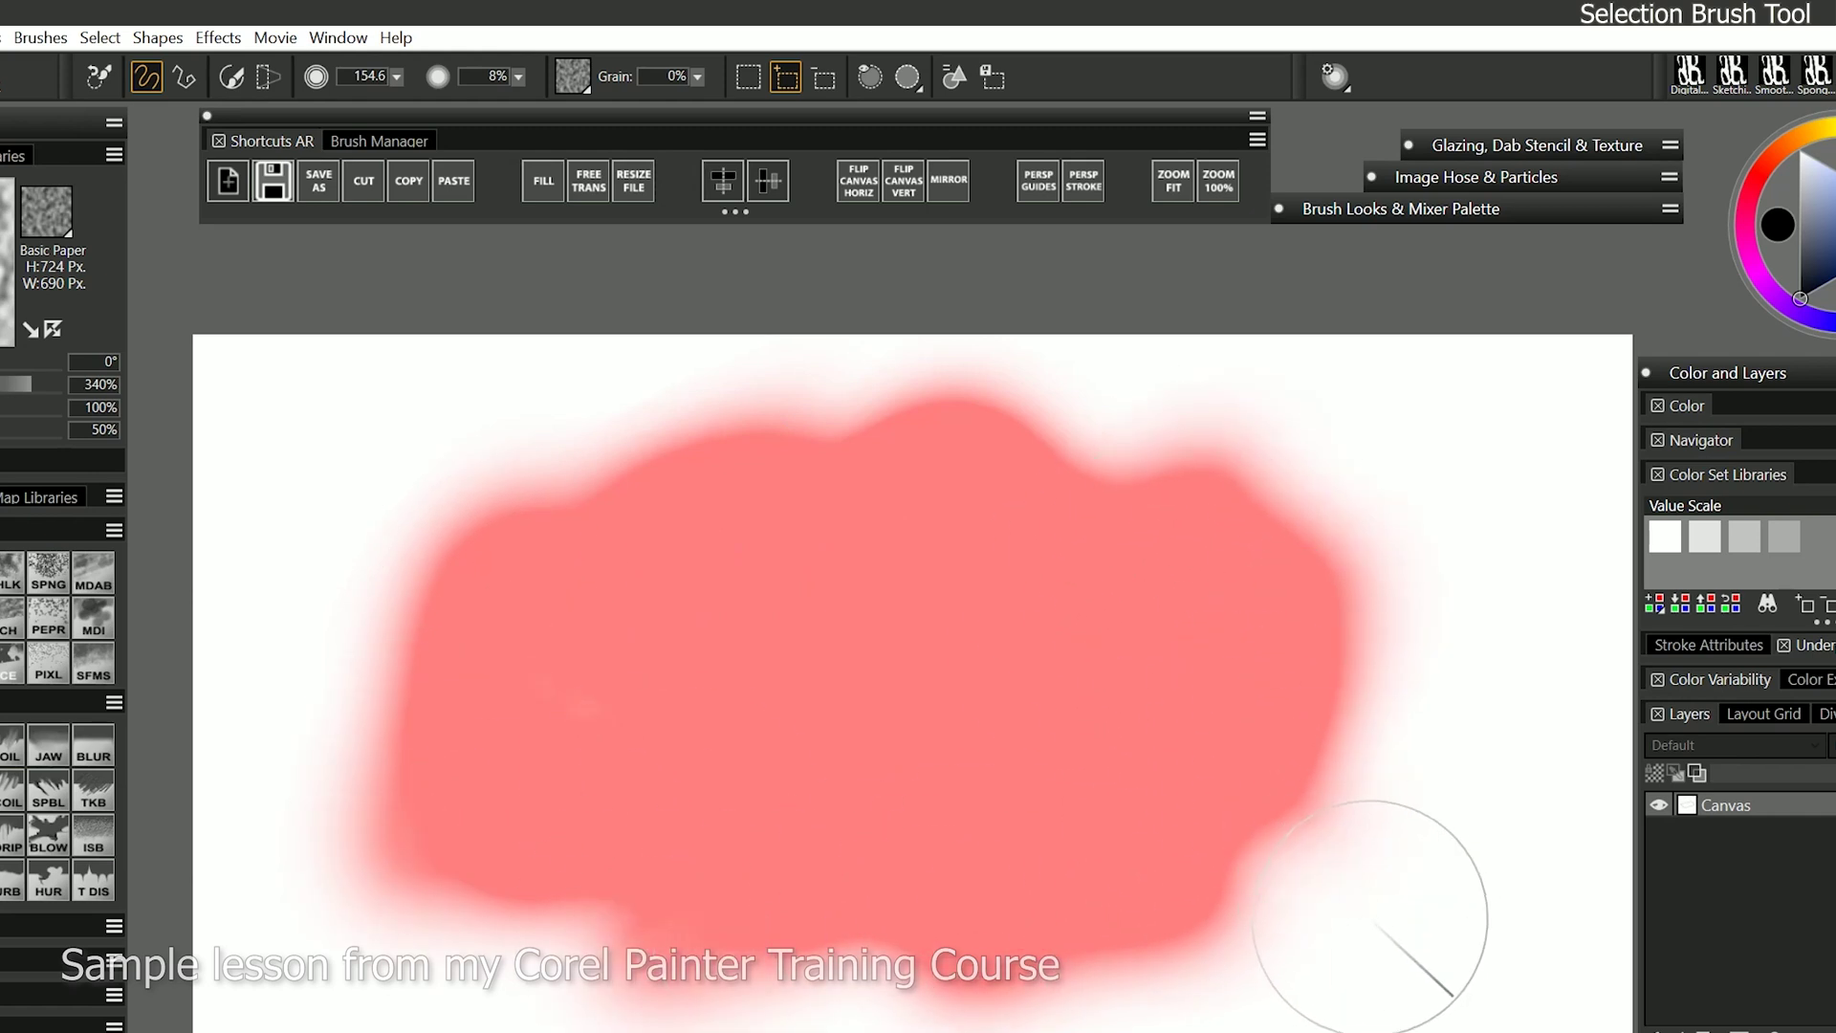
# - Set the selection overlay to cyan at 78% opacity, tinting the masked area
pyautogui.click(908, 78)
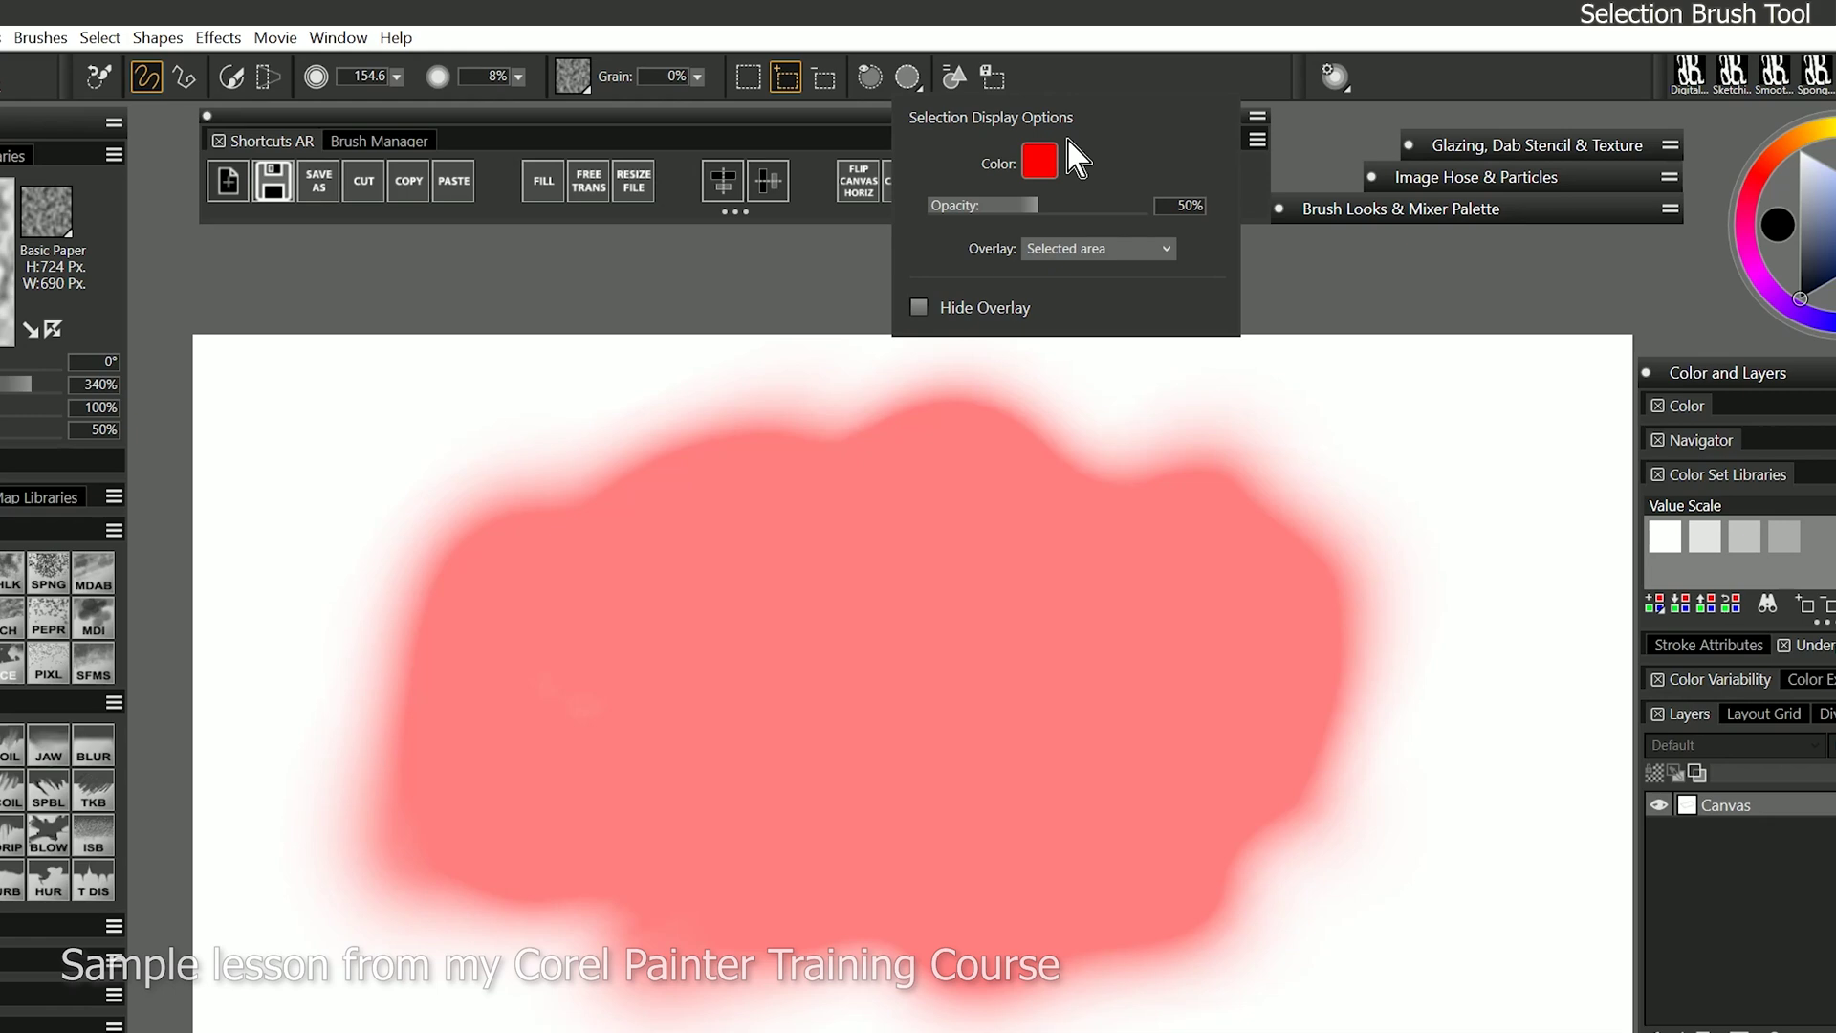
pyautogui.click(1040, 162)
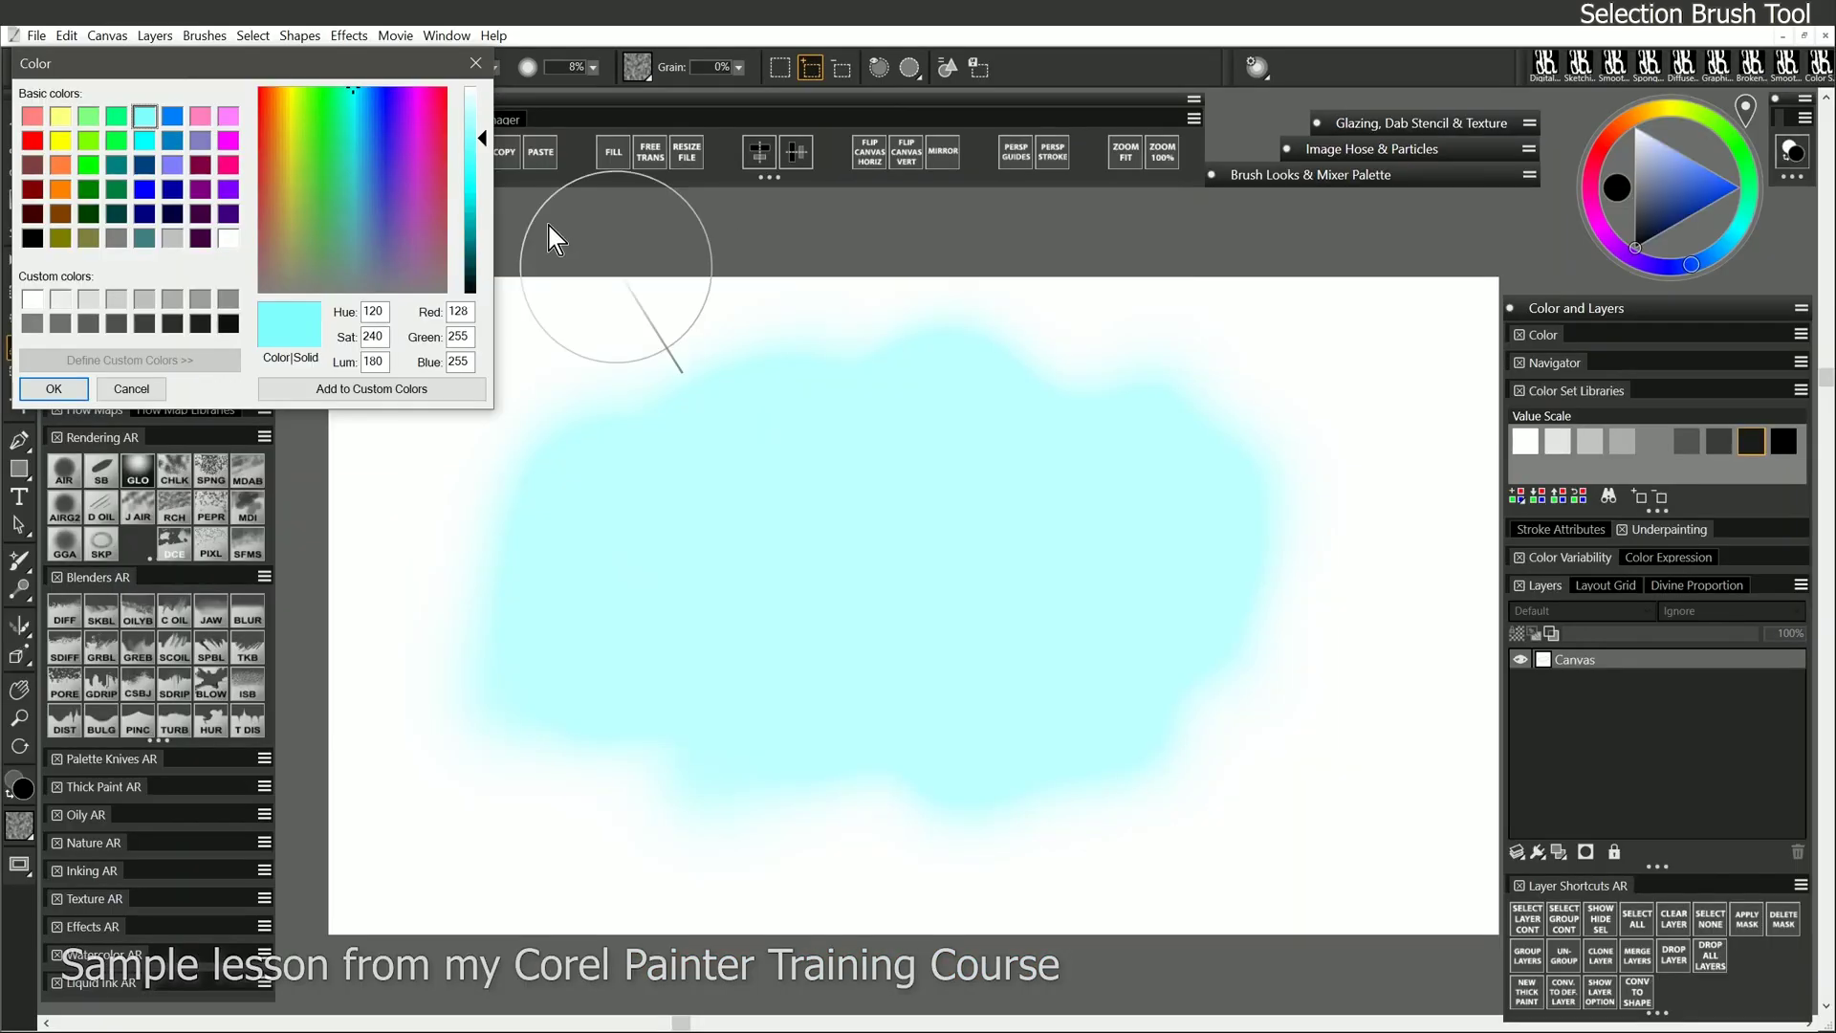
pyautogui.click(57, 388)
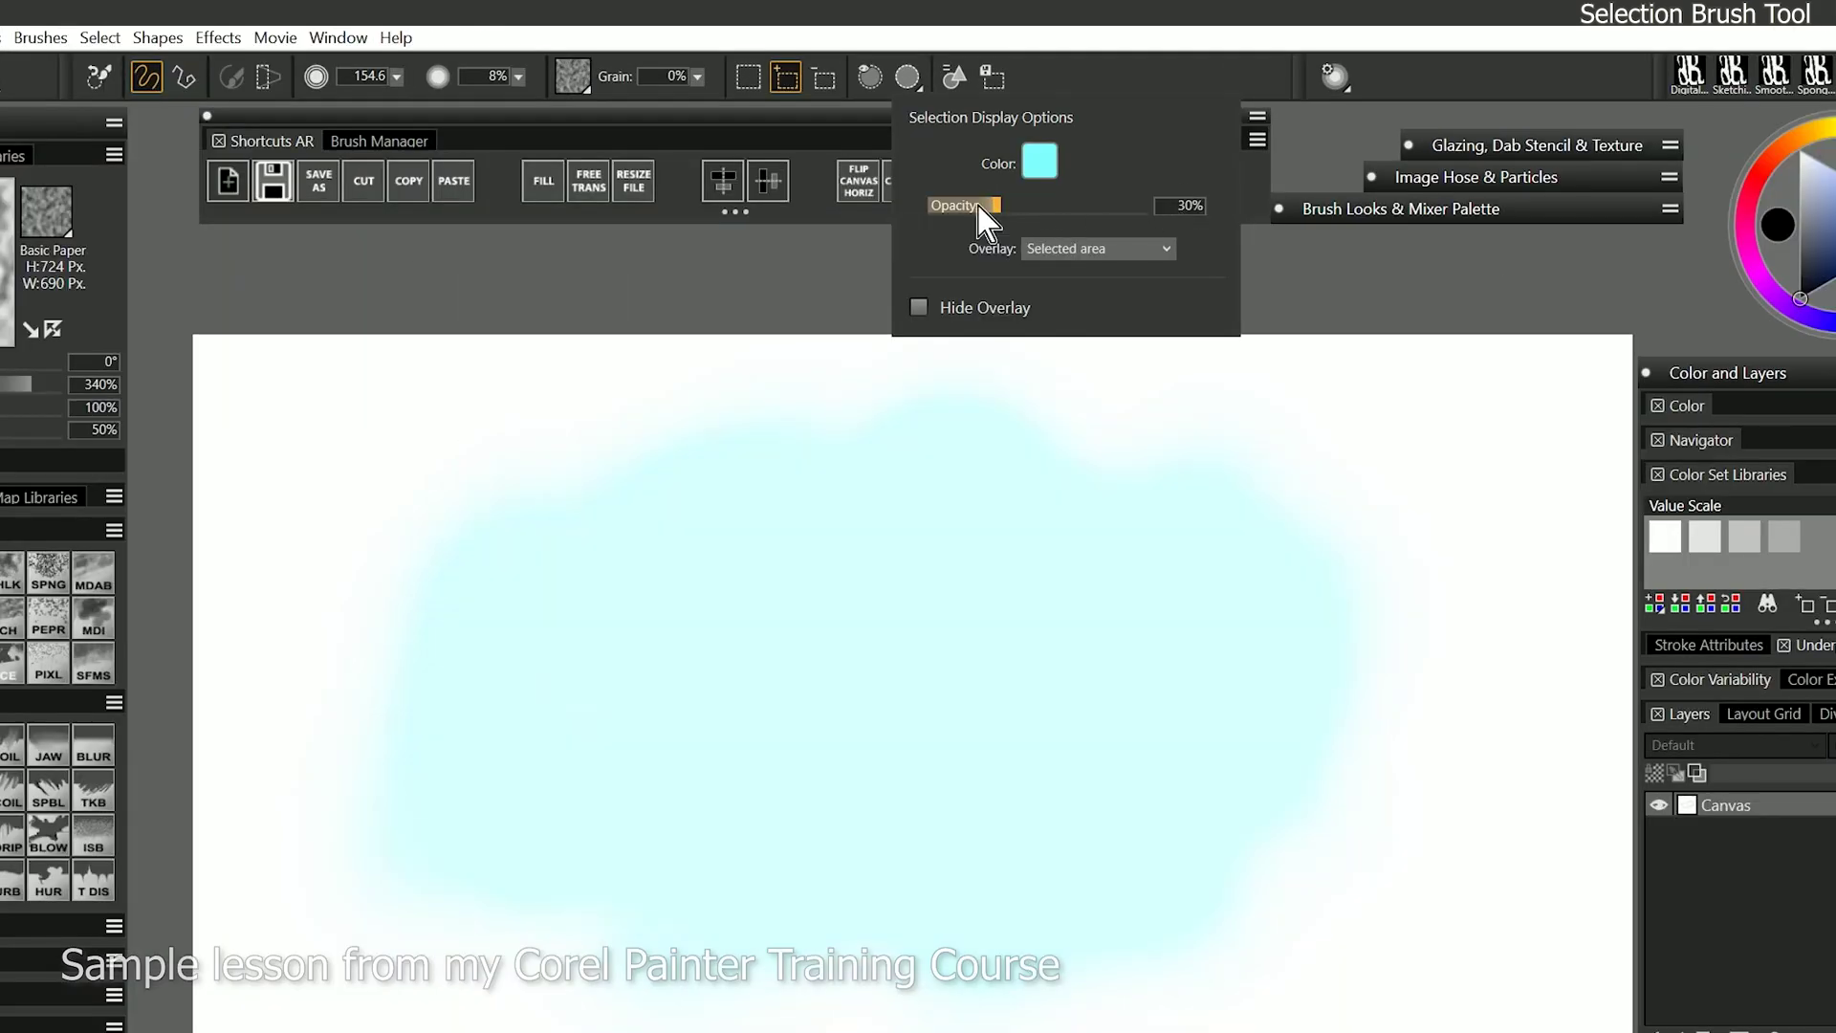
pyautogui.moveTo(1050, 202); pyautogui.dragTo(1100, 210)
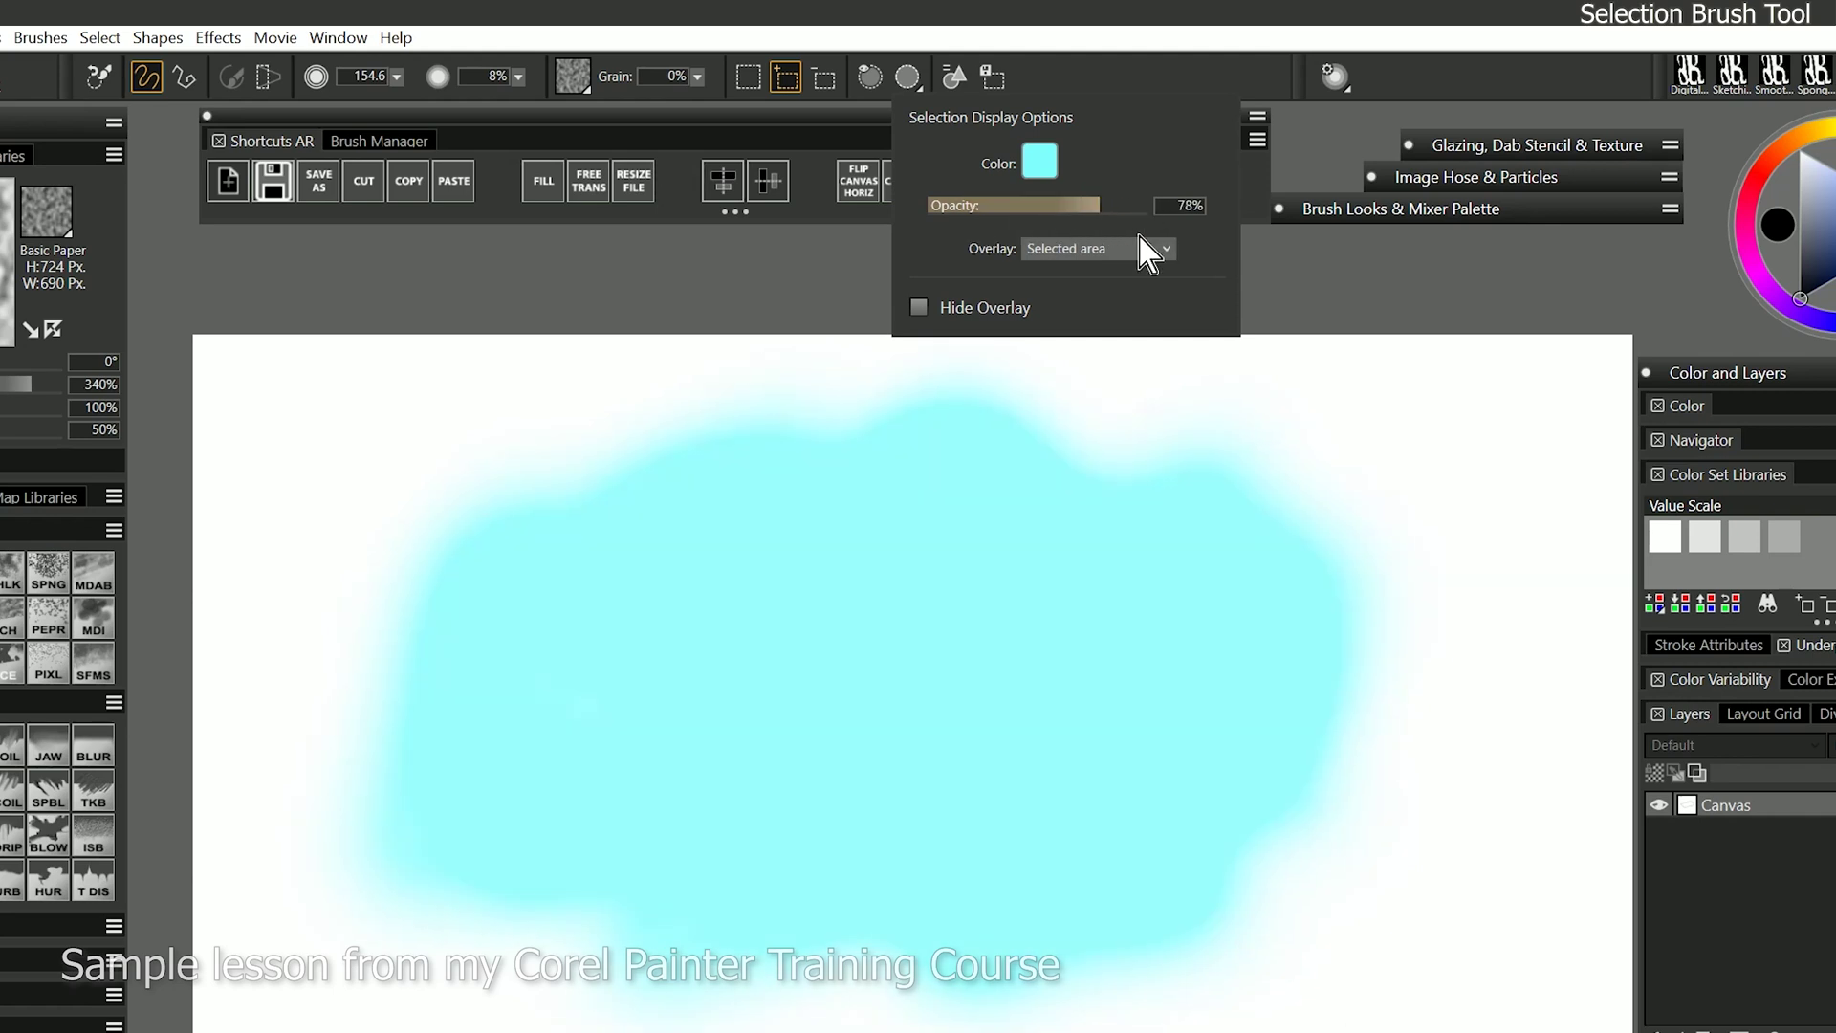
pyautogui.click(1121, 249)
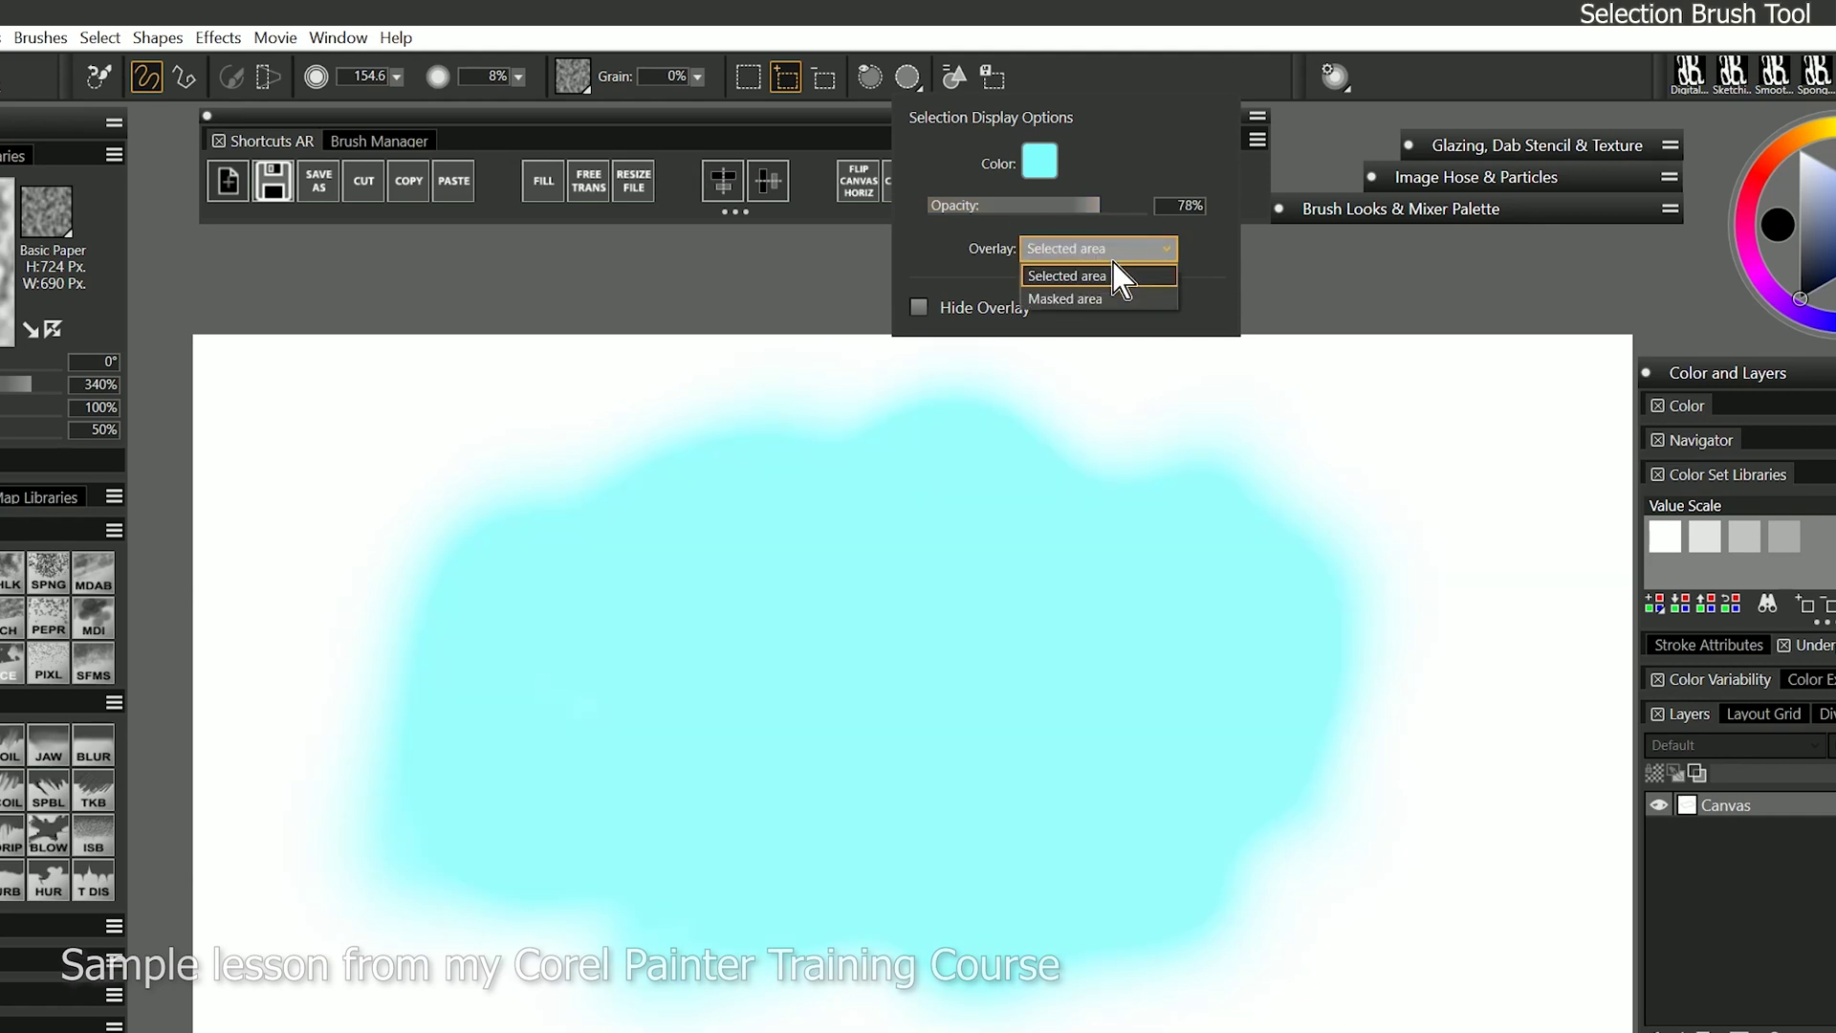
pyautogui.click(1099, 299)
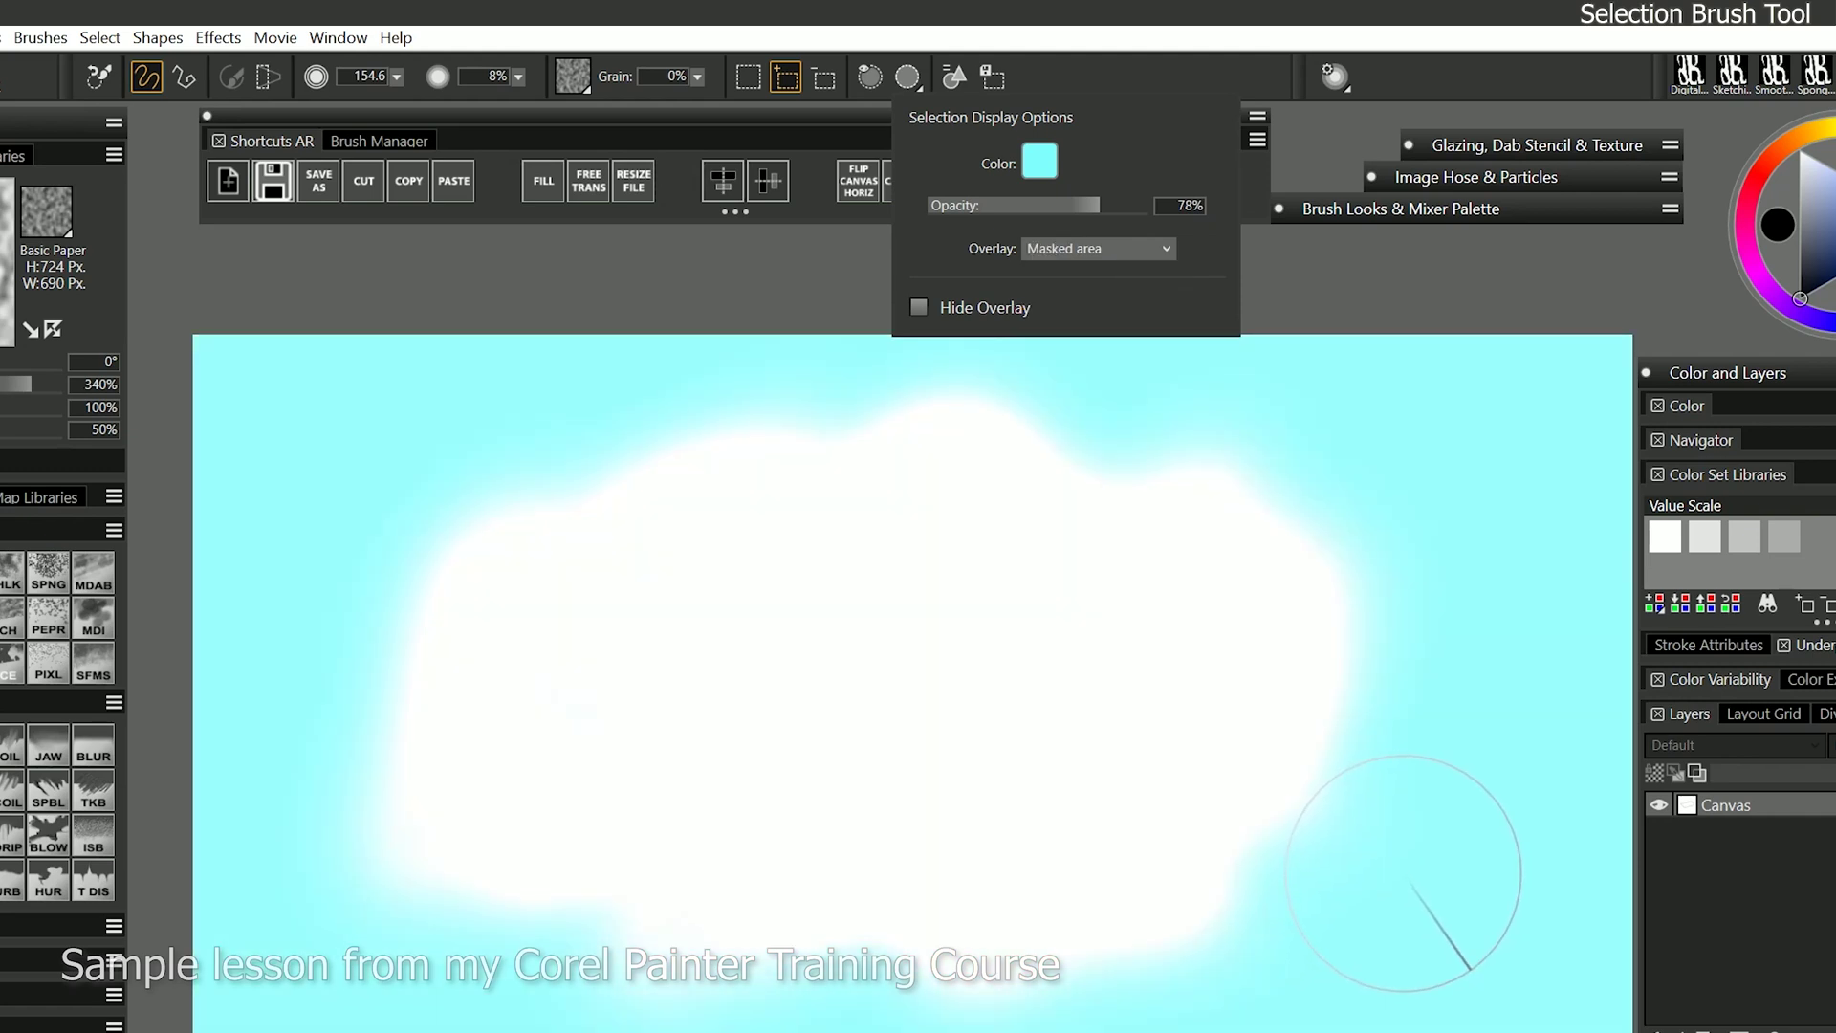
# - Toggle the cyan overlay off and on twice, then preview a black fill
pyautogui.click(919, 307)
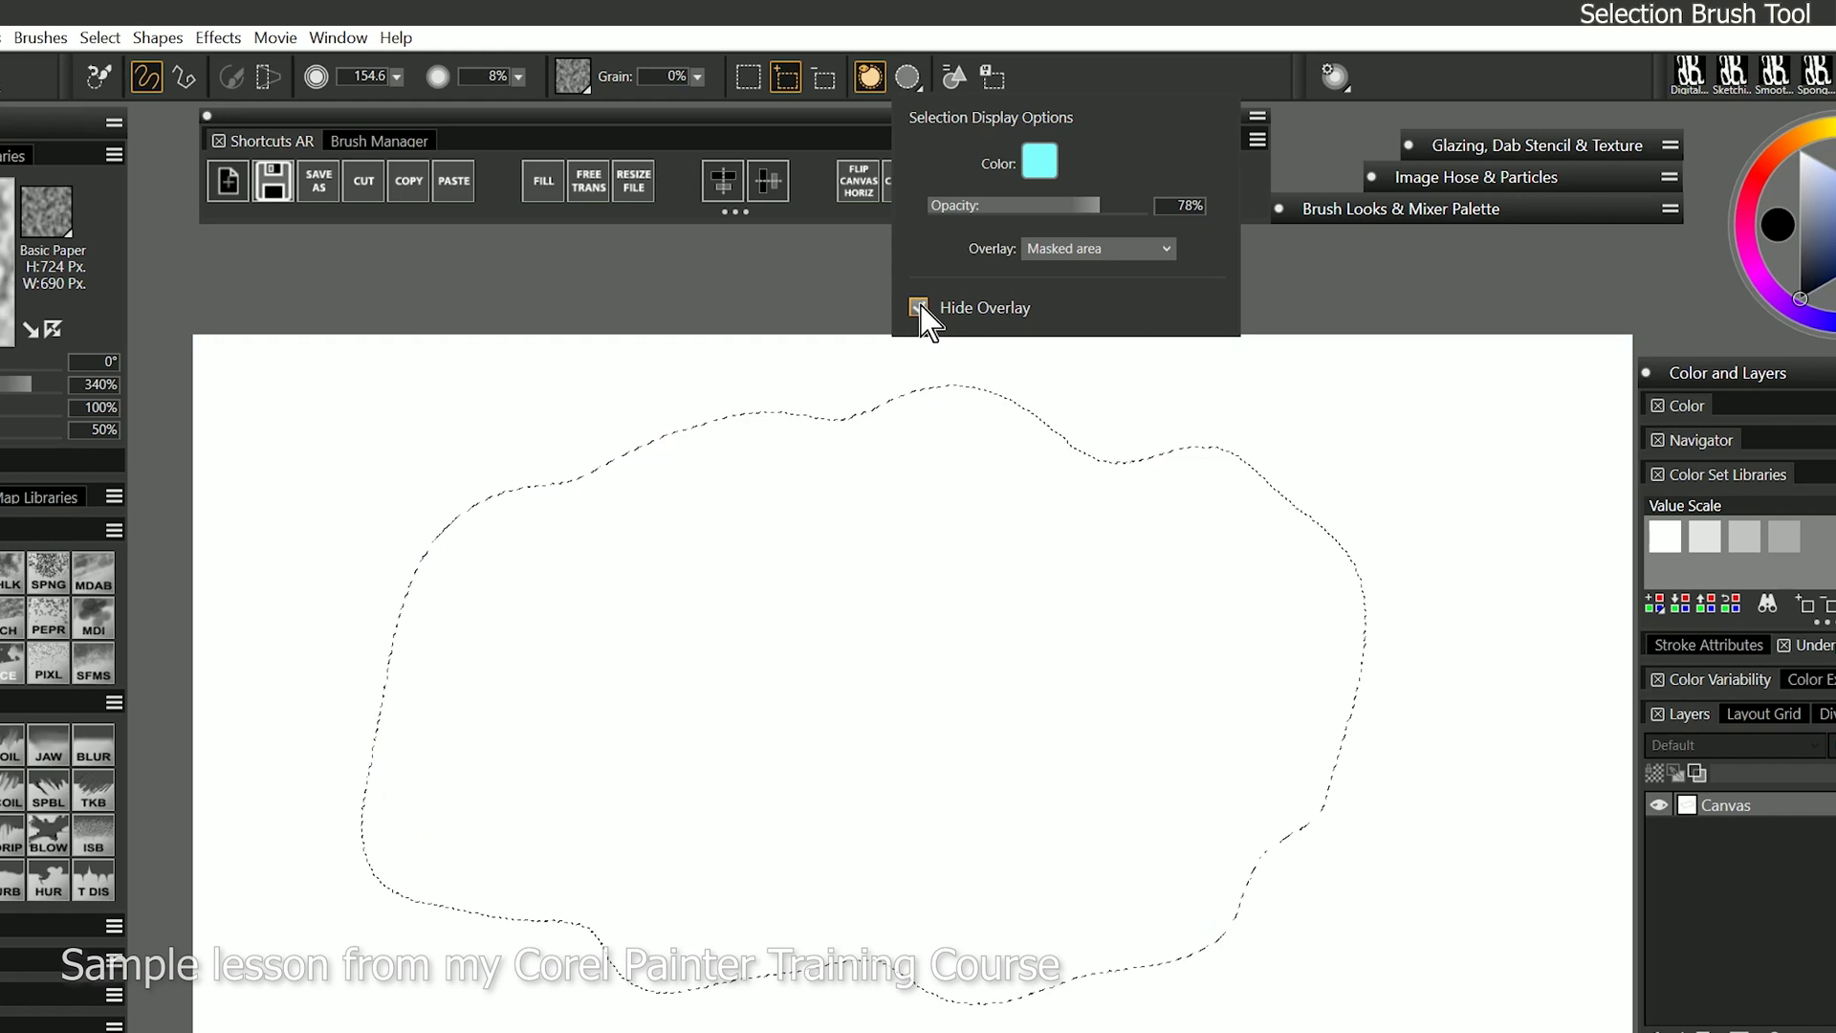
pyautogui.click(919, 307)
pyautogui.click(919, 307)
pyautogui.click(919, 307)
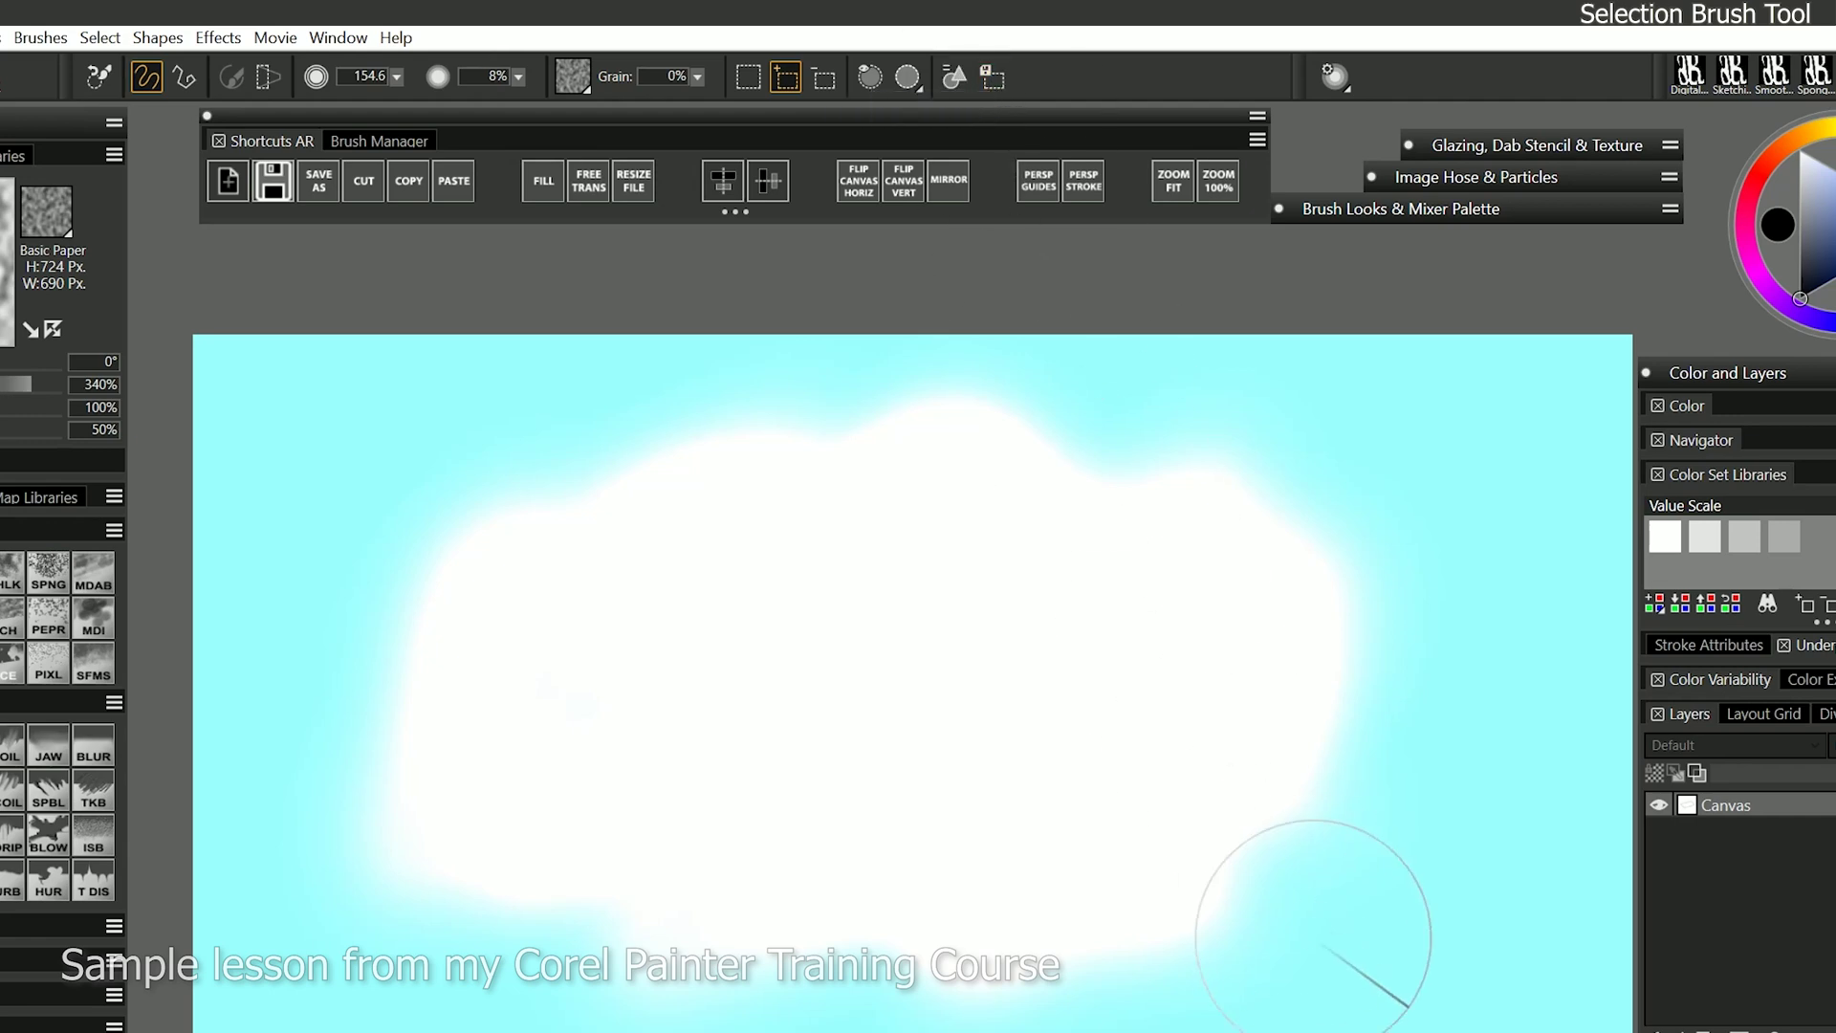
pyautogui.hotkey('ctrl', 'f')
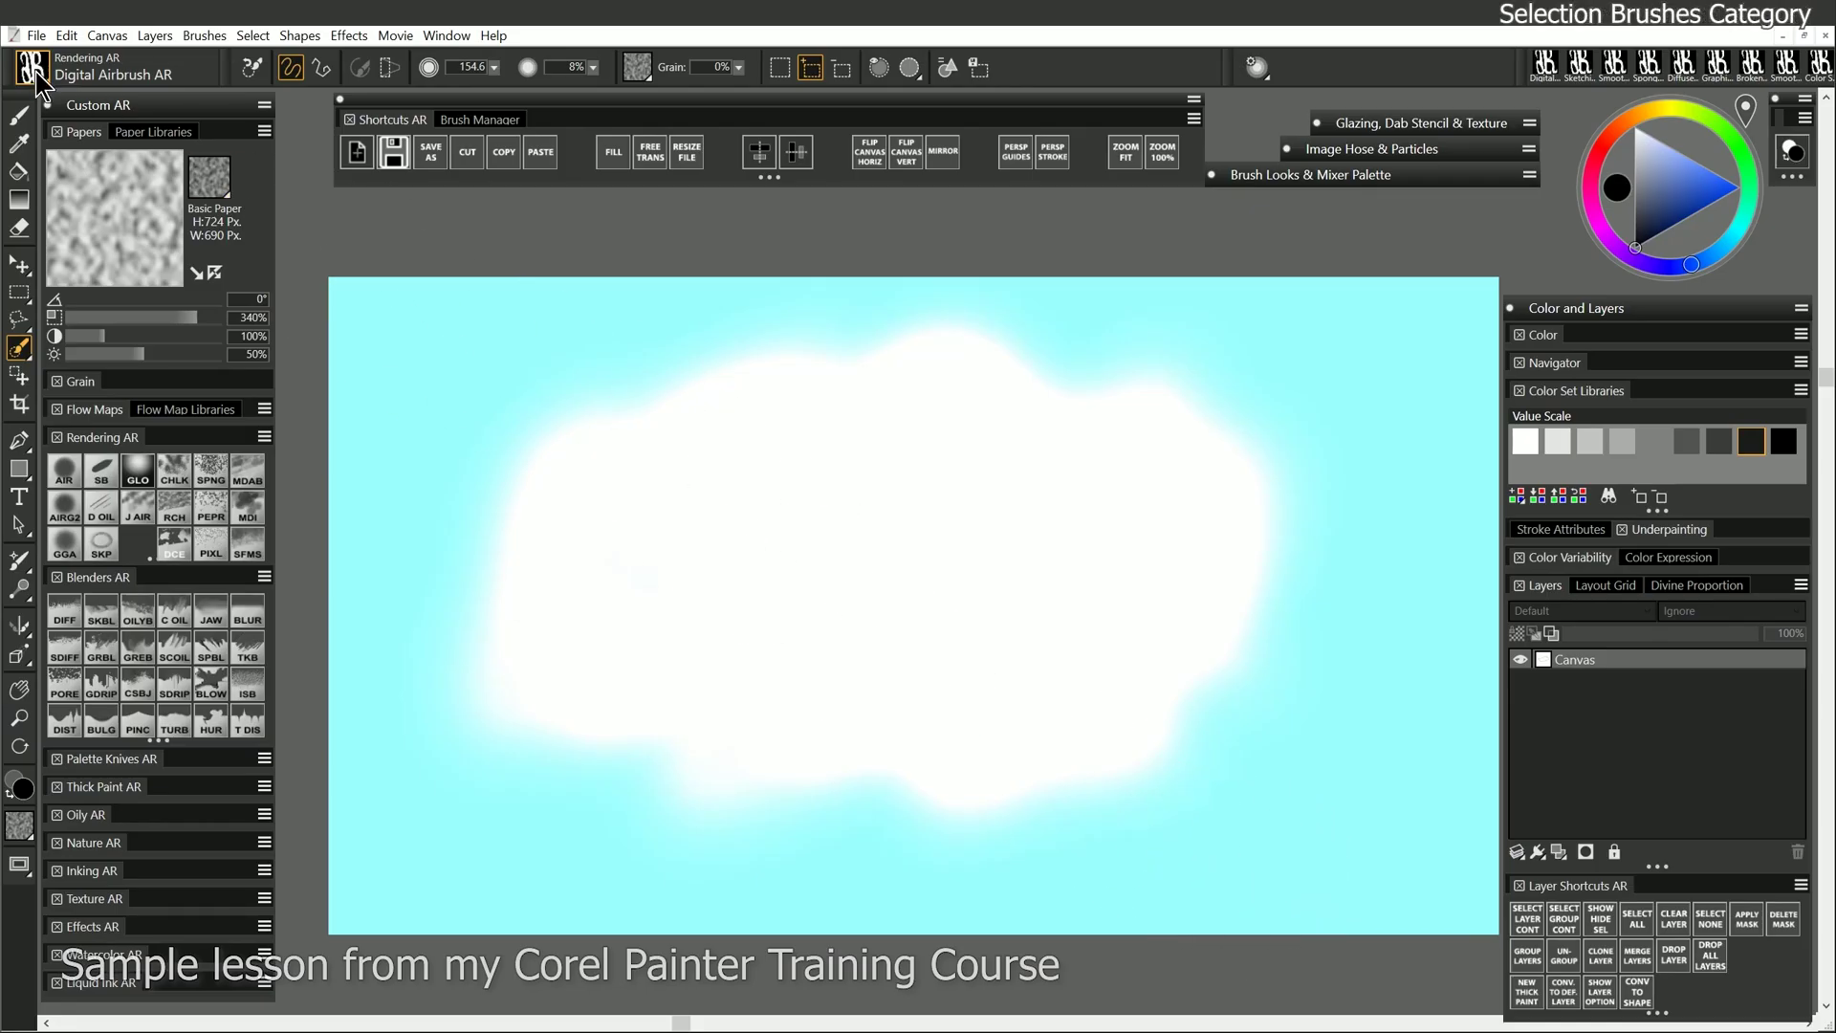
# - Roughen the cloud selection's edges with the Fractal Selection brush
pyautogui.click(35, 73)
pyautogui.click(94, 423)
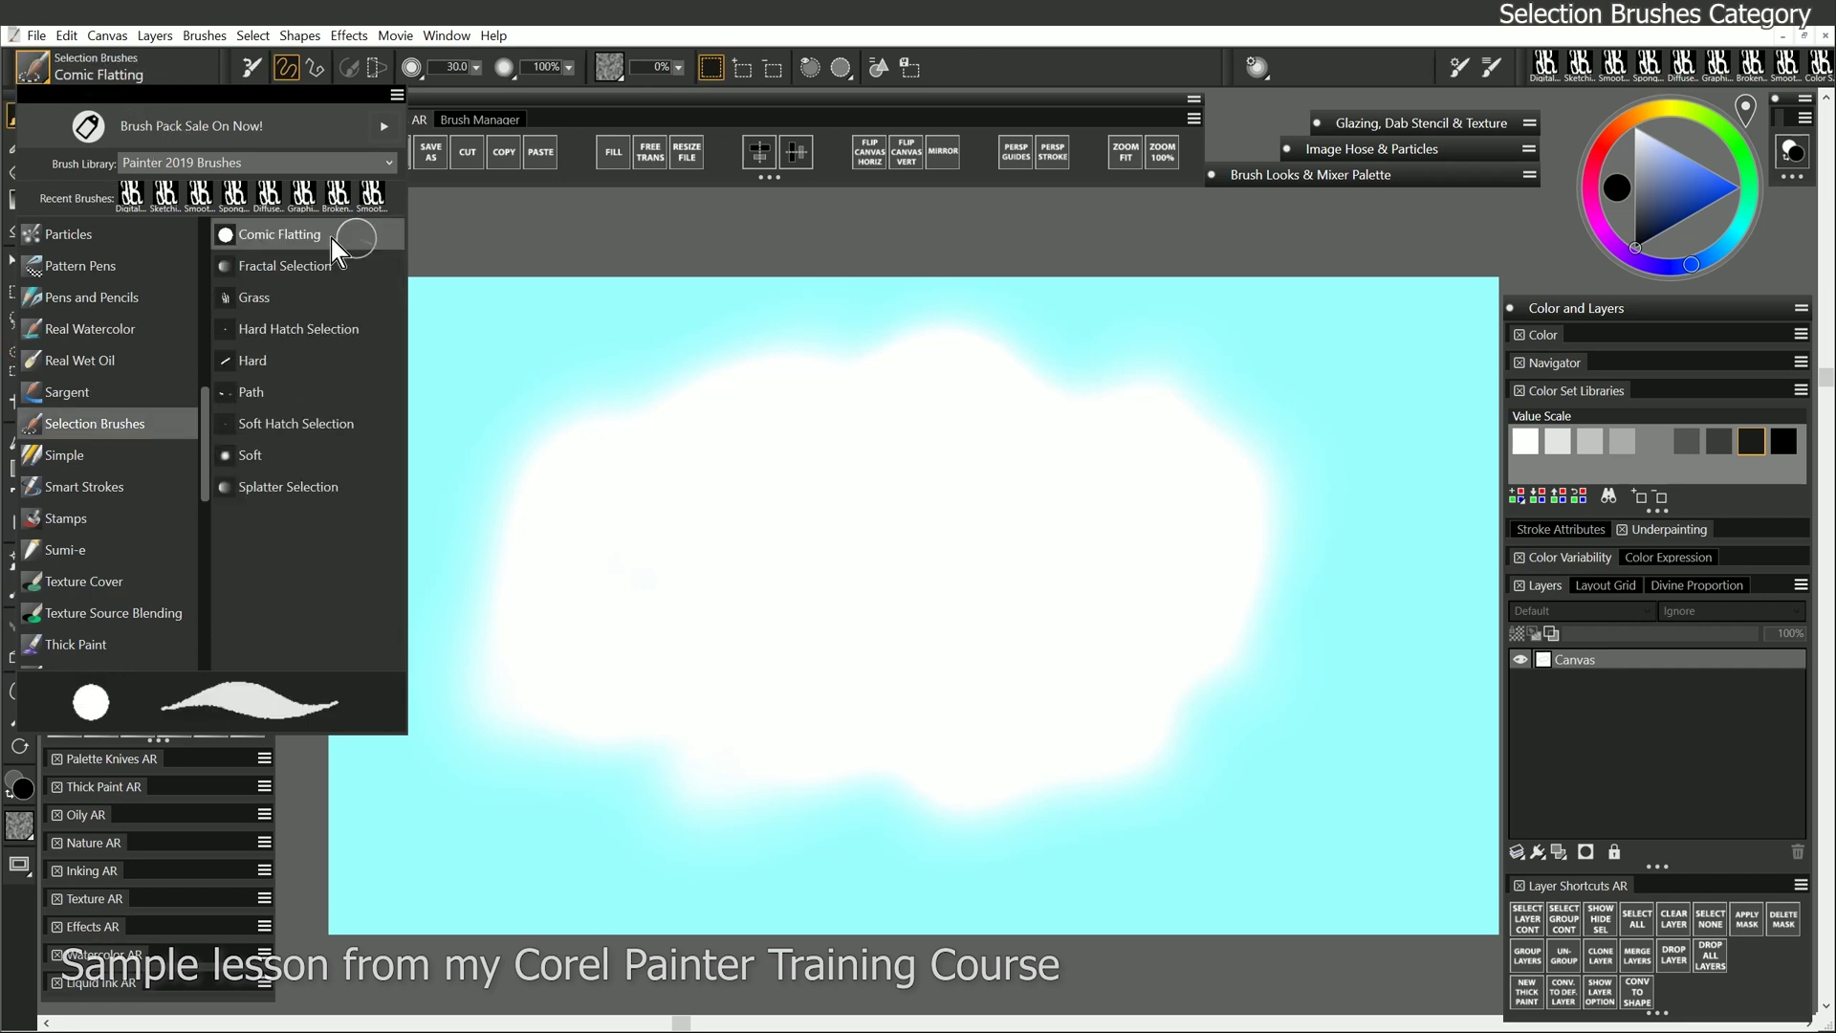
pyautogui.click(316, 266)
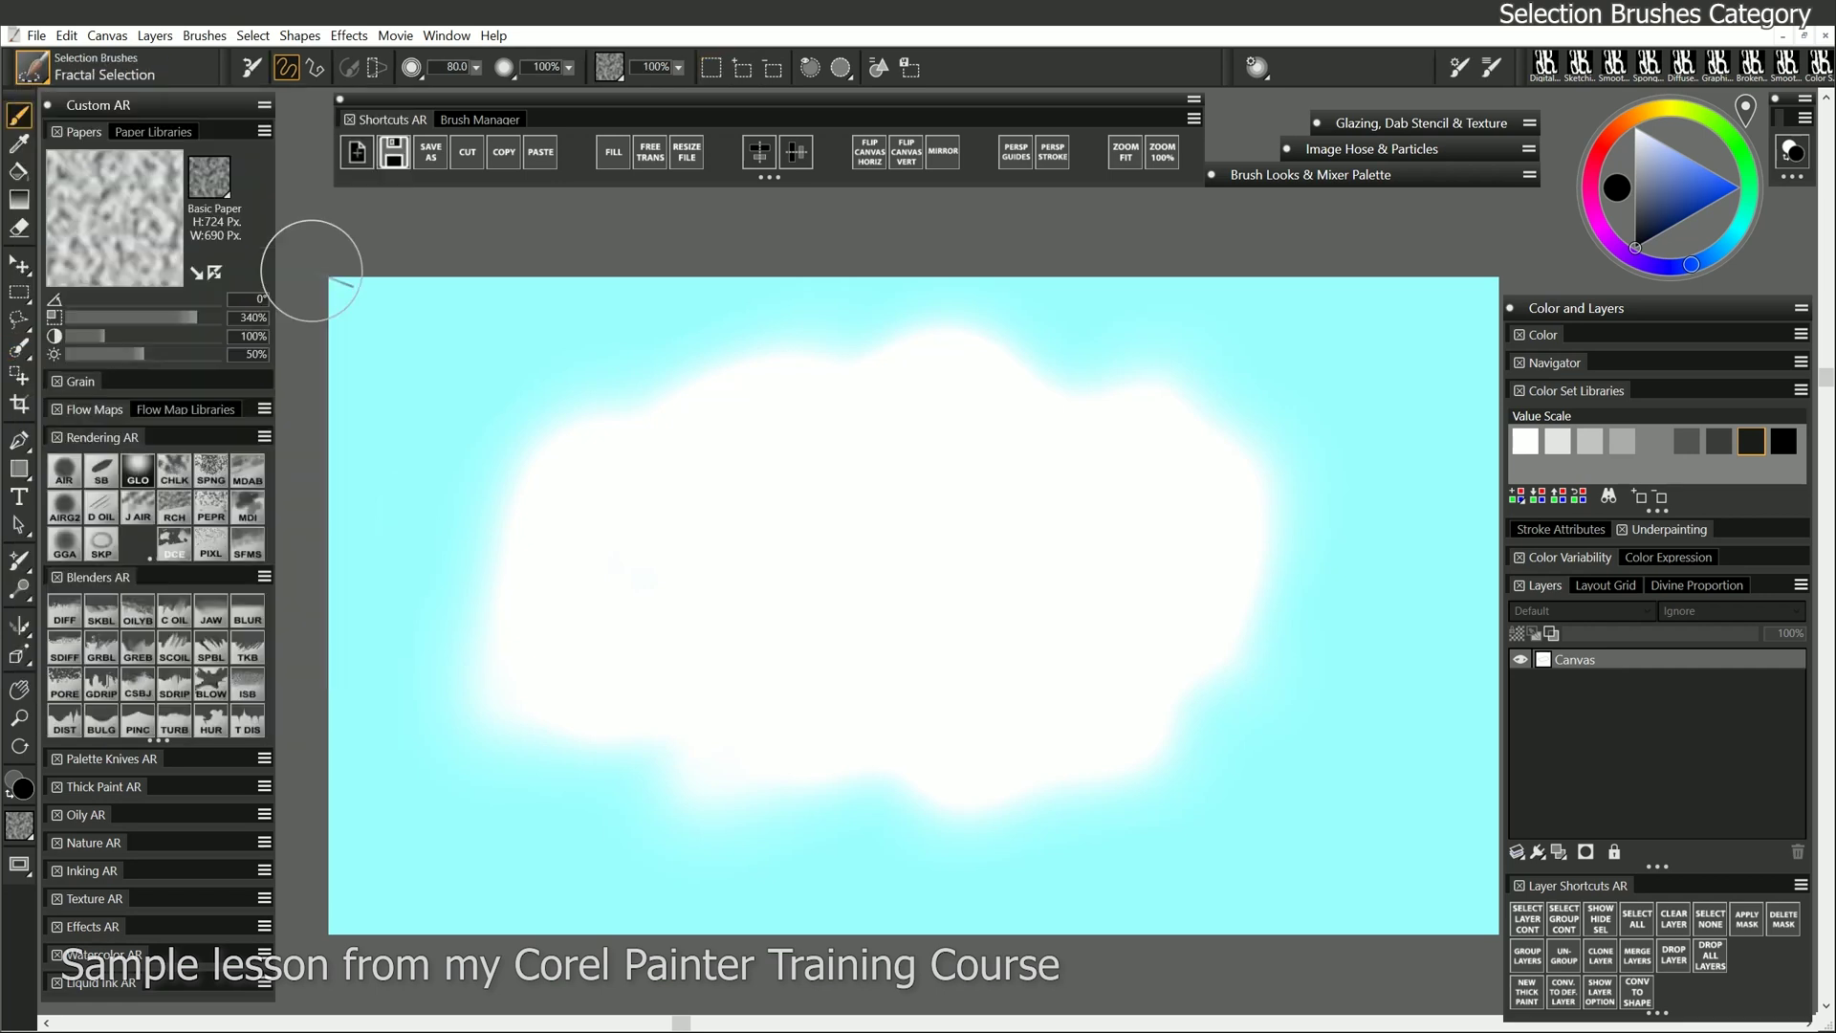
pyautogui.moveTo(801, 417)
pyautogui.mouseDown()
pyautogui.moveTo(502, 371)
pyautogui.moveTo(499, 443)
pyautogui.moveTo(425, 632)
pyautogui.moveTo(472, 352)
pyautogui.moveTo(442, 534)
pyautogui.moveTo(488, 715)
pyautogui.moveTo(555, 857)
pyautogui.moveTo(694, 876)
pyautogui.moveTo(1090, 801)
pyautogui.moveTo(1300, 789)
pyautogui.moveTo(1195, 637)
pyautogui.moveTo(1307, 441)
pyautogui.moveTo(1122, 336)
pyautogui.moveTo(861, 322)
pyautogui.moveTo(714, 363)
pyautogui.mouseUp()
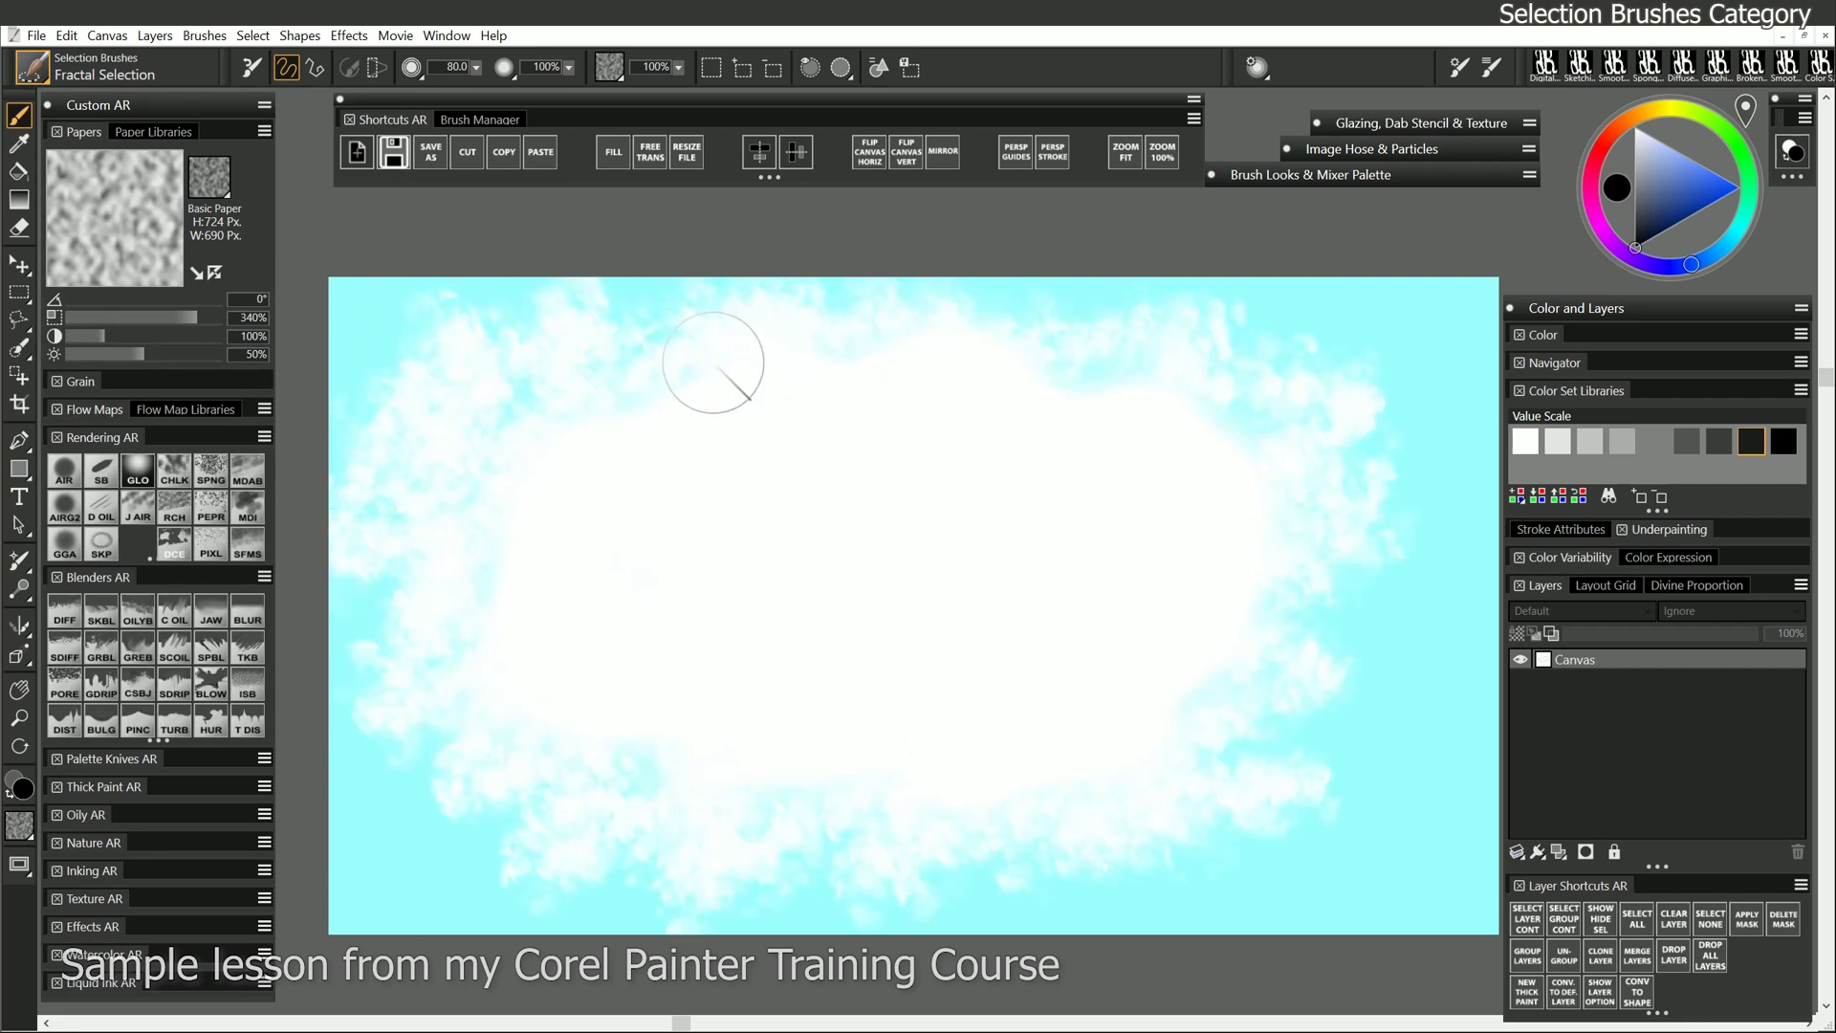
# - Set the overlay to mark the selected area, fill the selection black, hide the overlay, and deselect
pyautogui.click(842, 69)
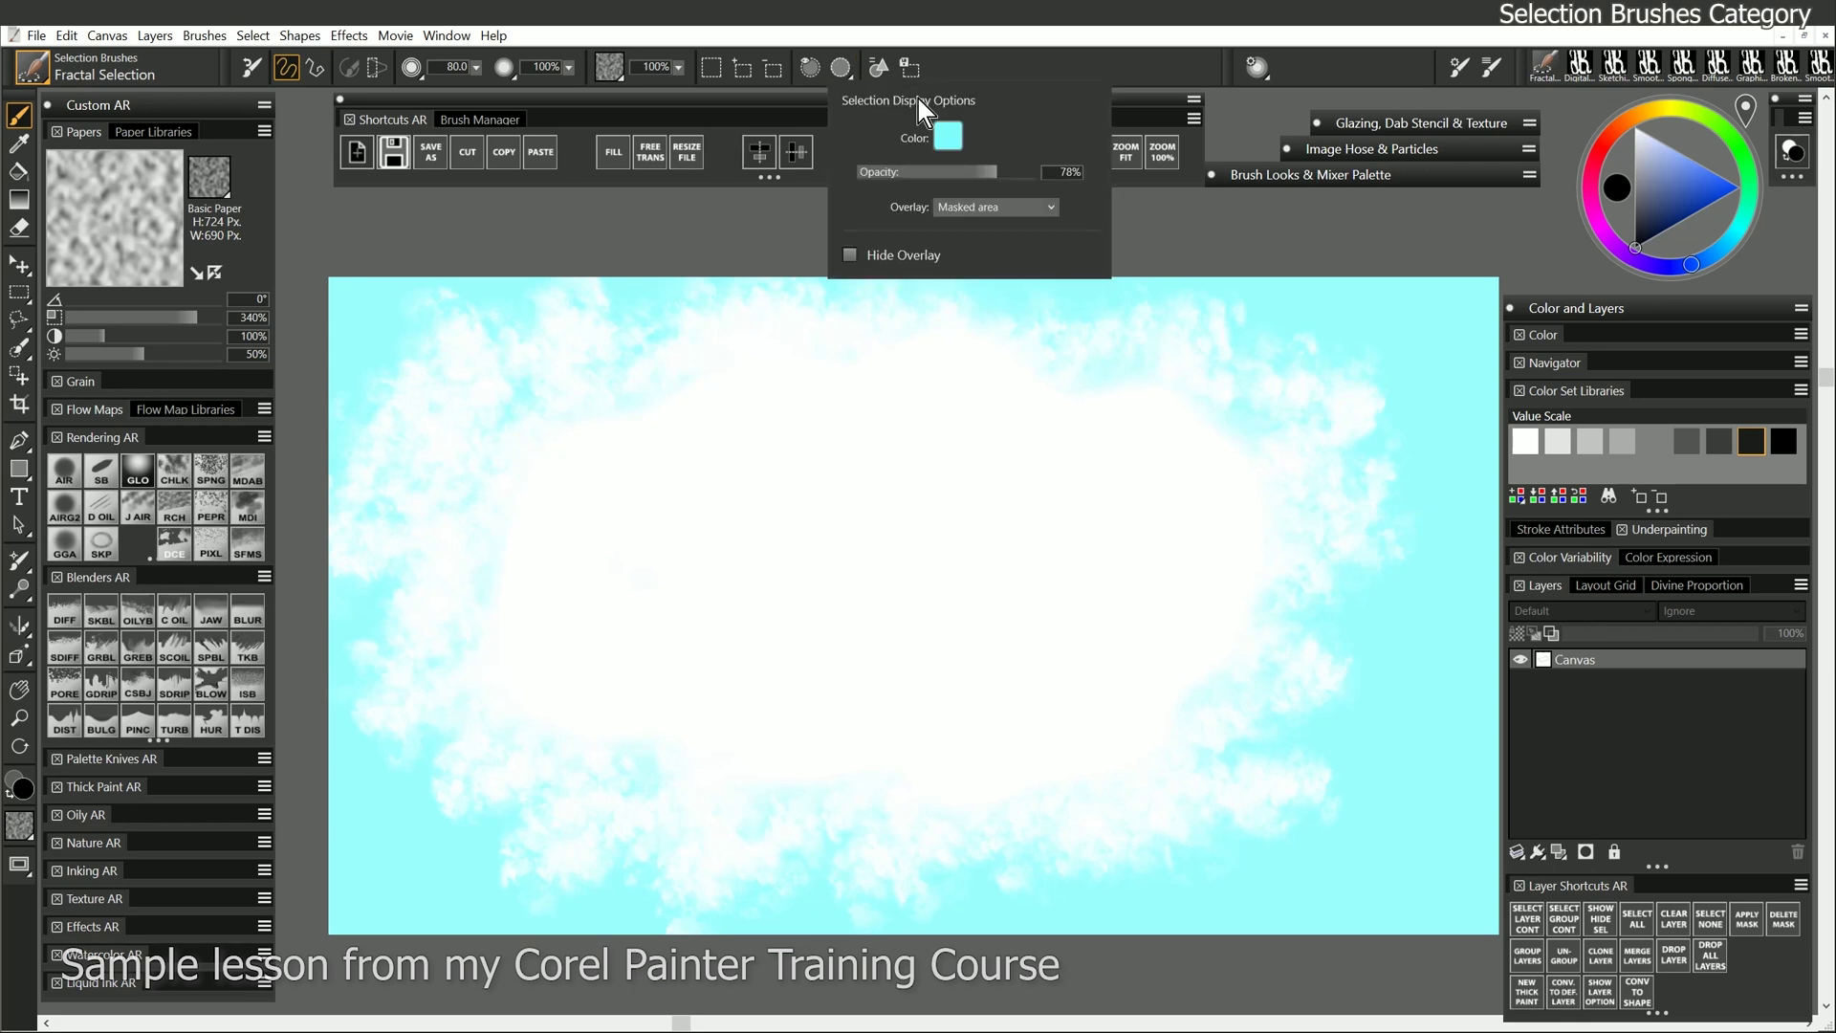
pyautogui.click(945, 214)
pyautogui.click(986, 241)
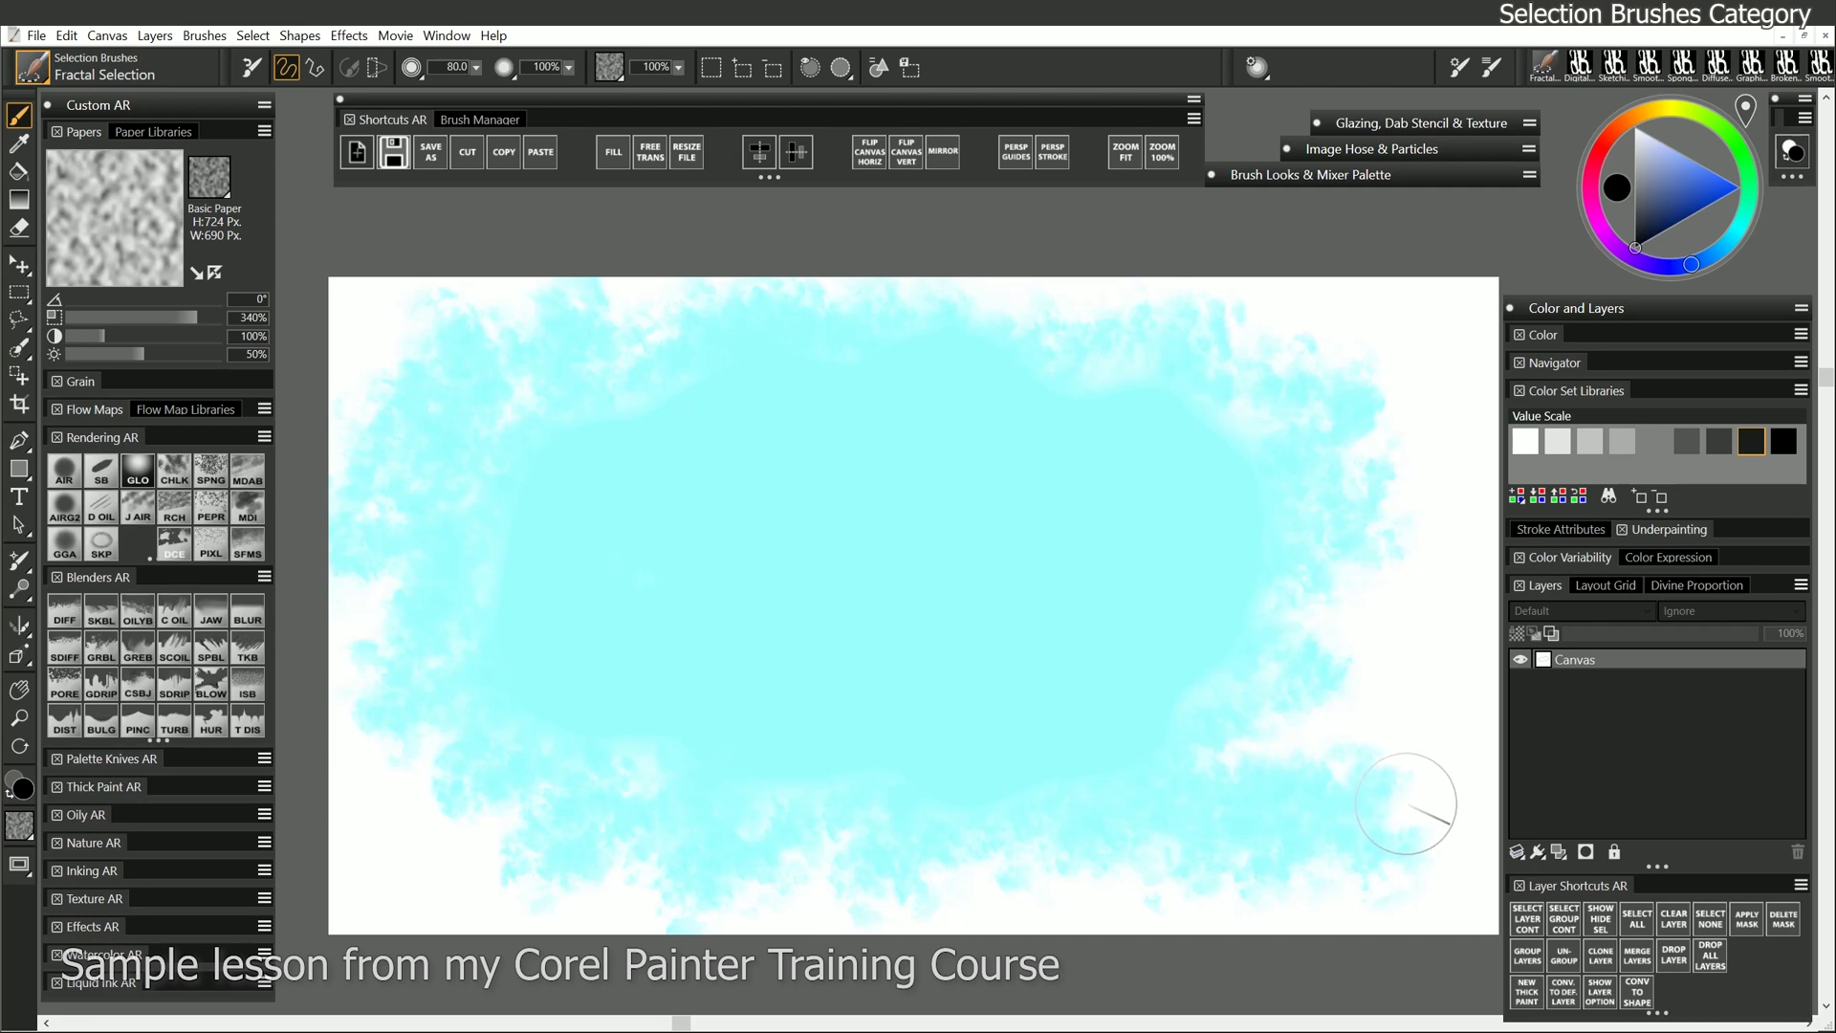
pyautogui.hotkey('ctrl', 'f')
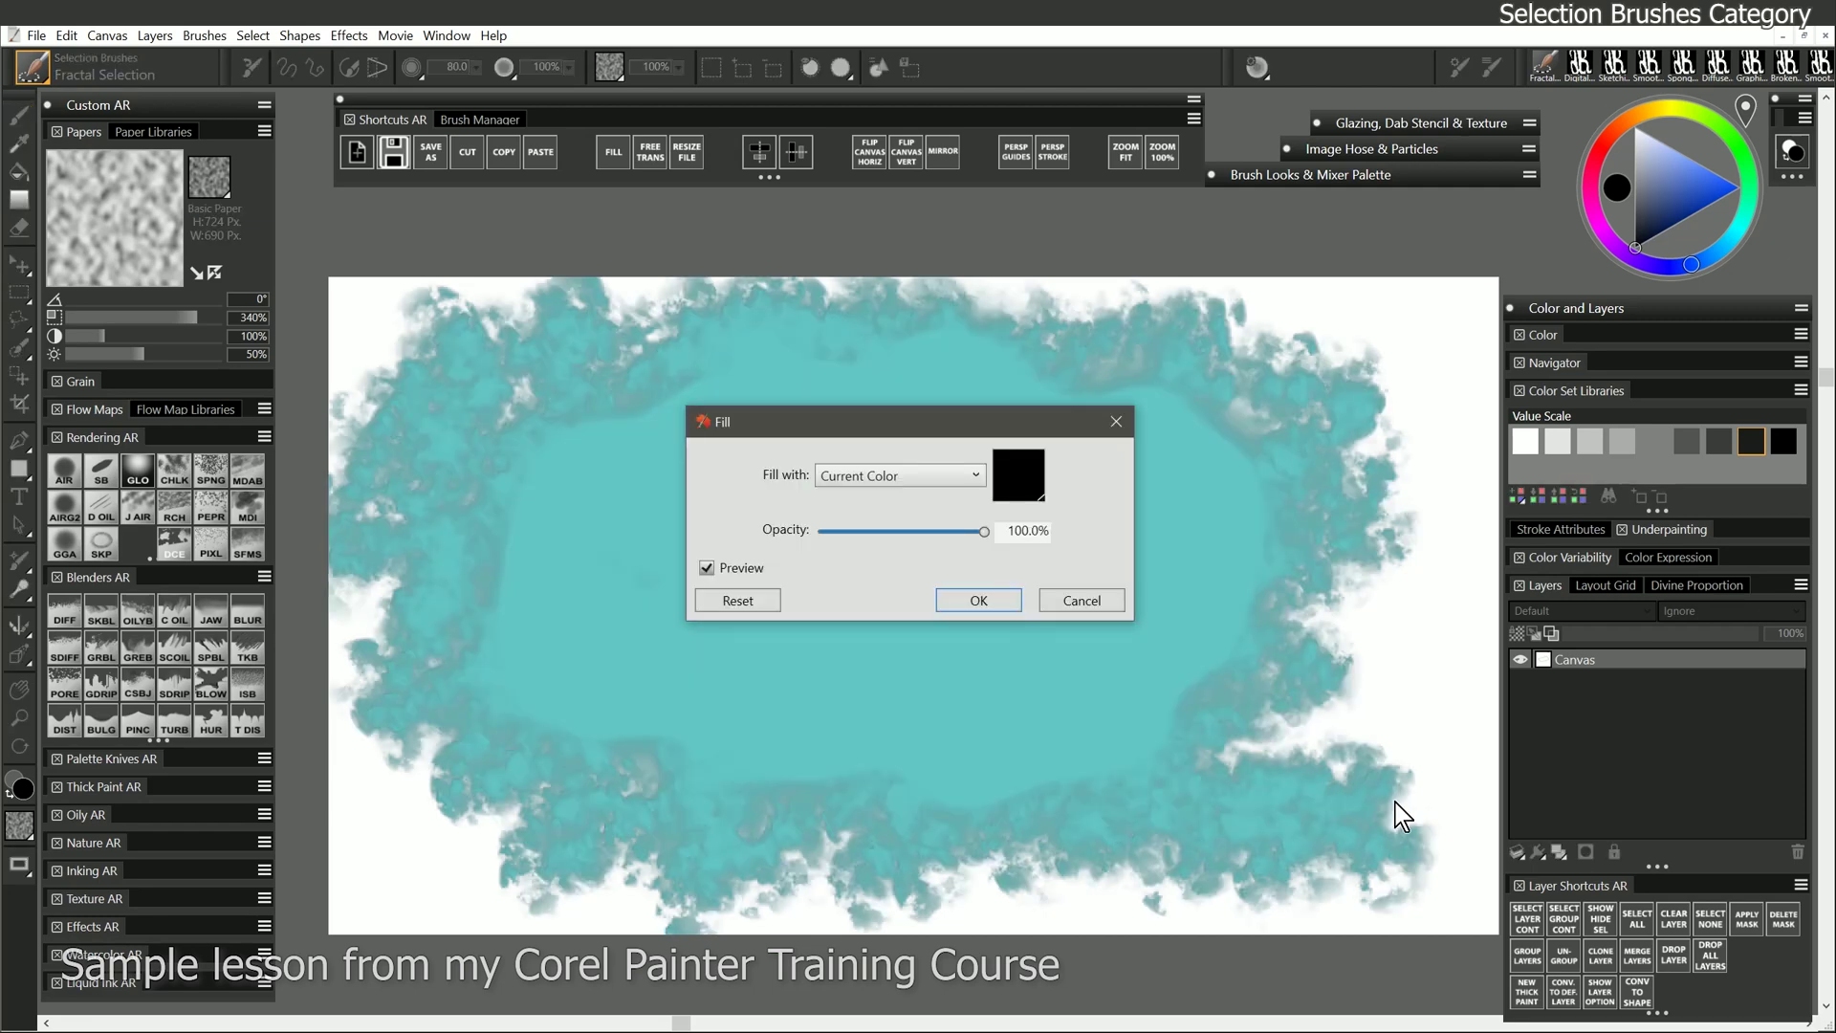
pyautogui.press('Return')
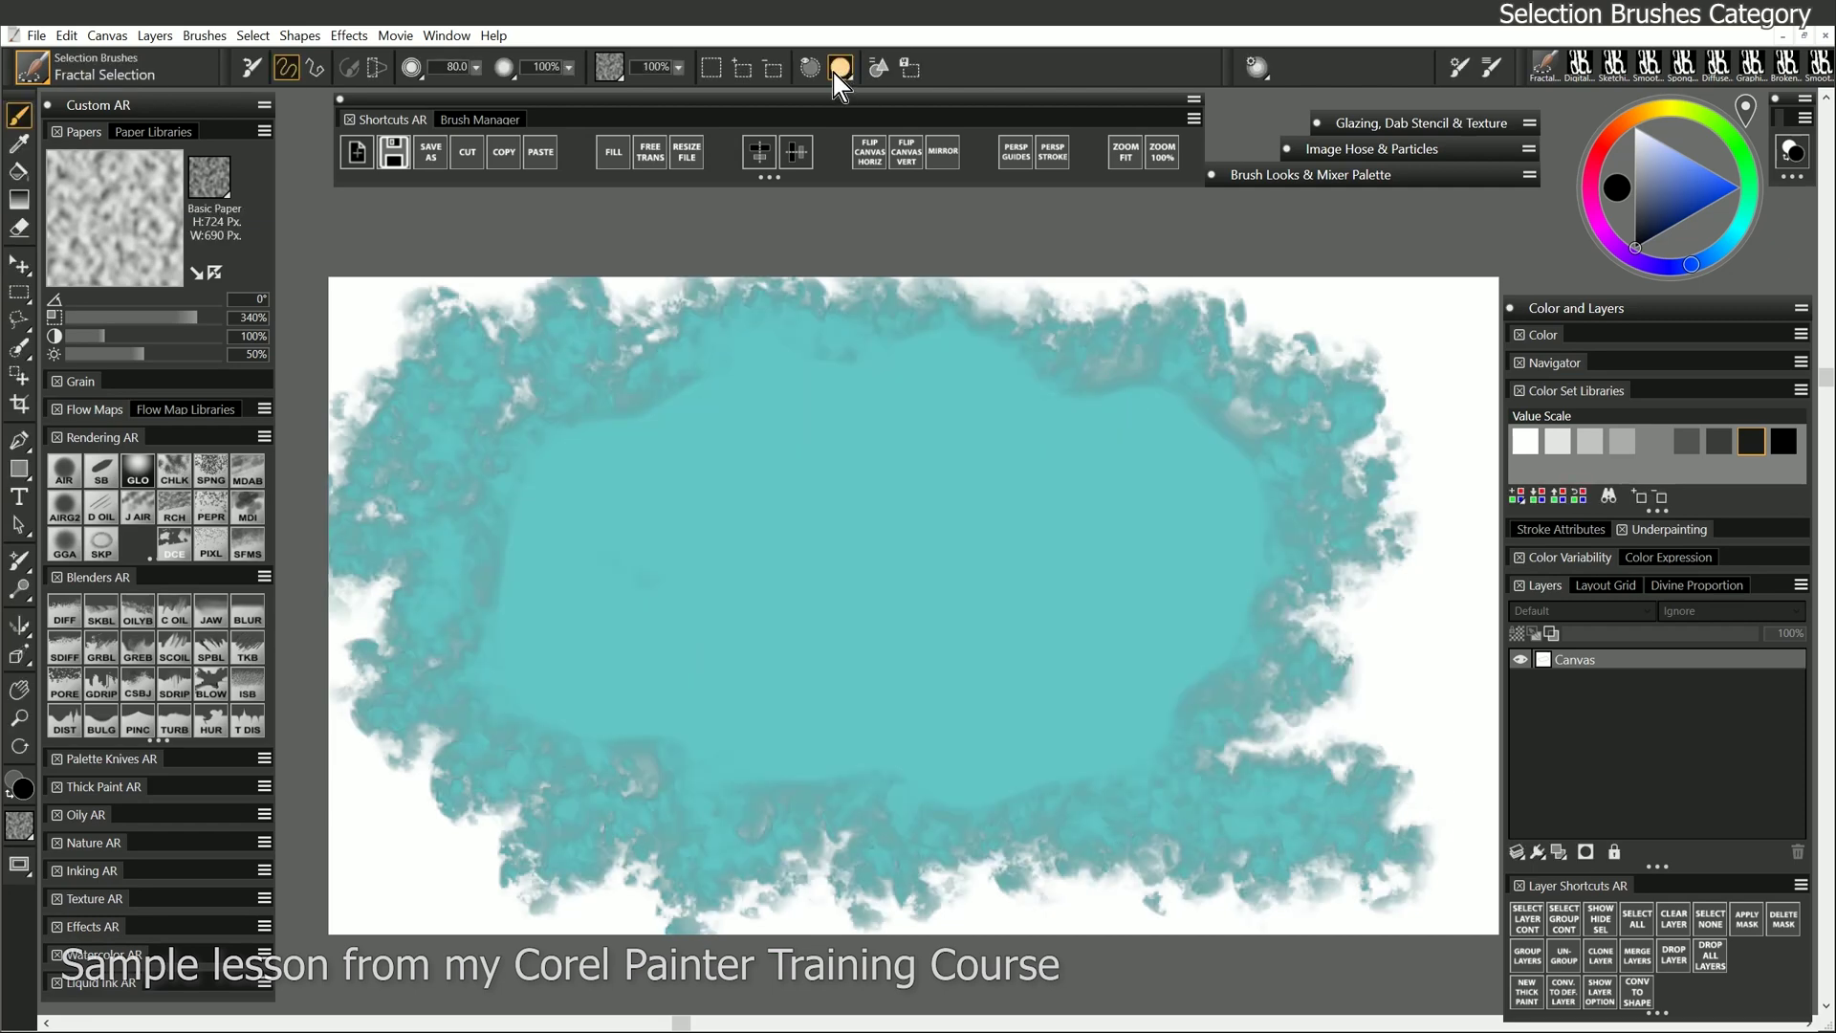
pyautogui.click(810, 69)
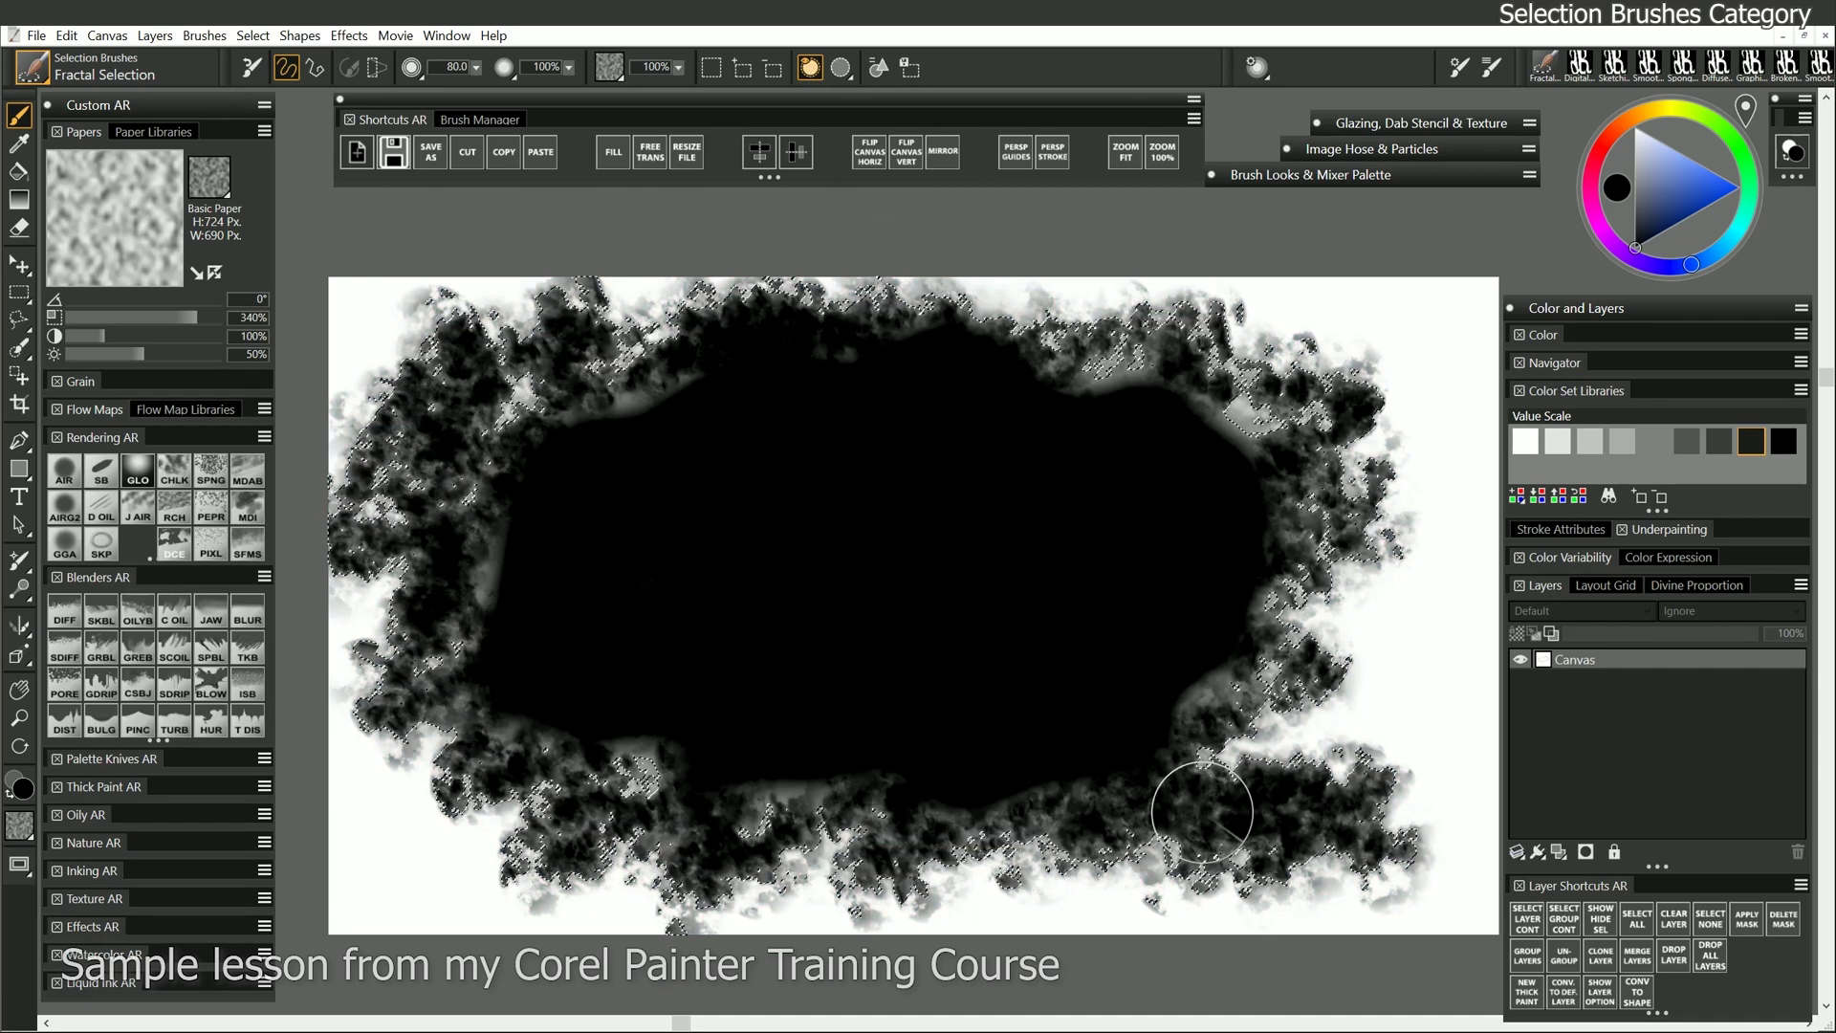
pyautogui.hotkey('ctrl', 'd')
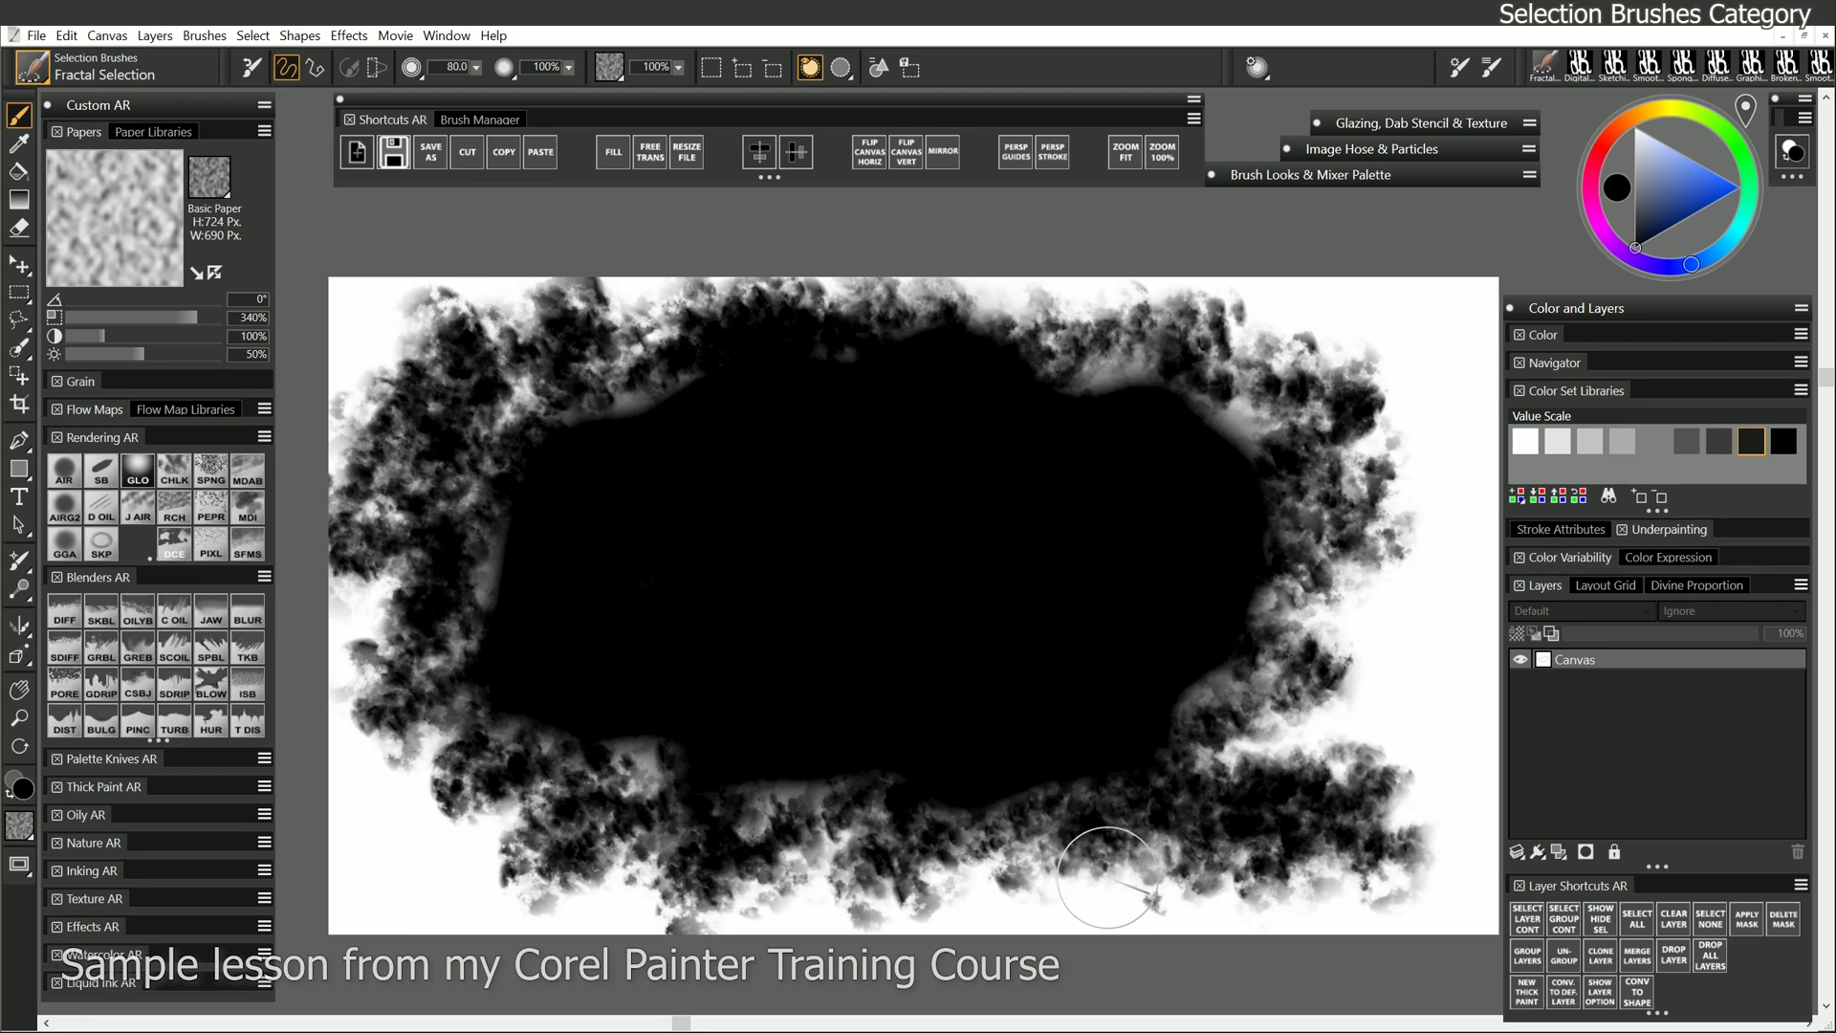
# - Paint a band of Grass selection across the canvas bottom and knock it out to white
pyautogui.click(38, 65)
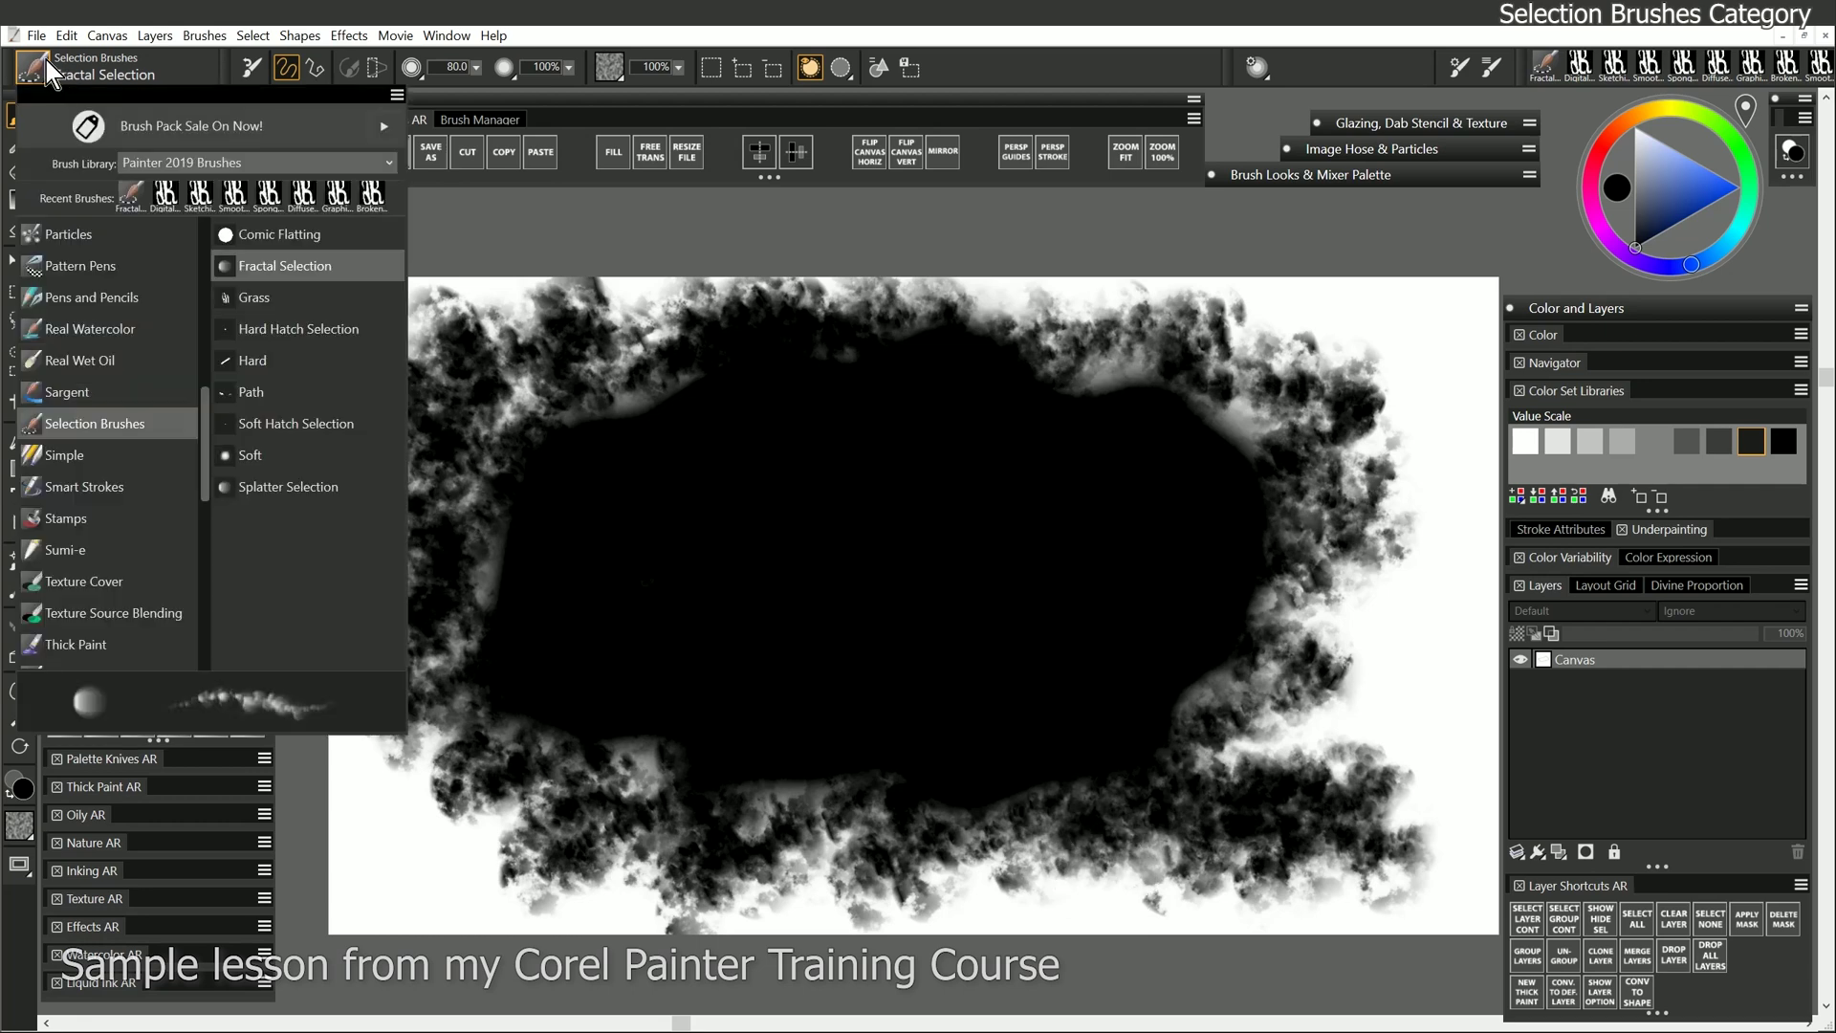
pyautogui.click(300, 304)
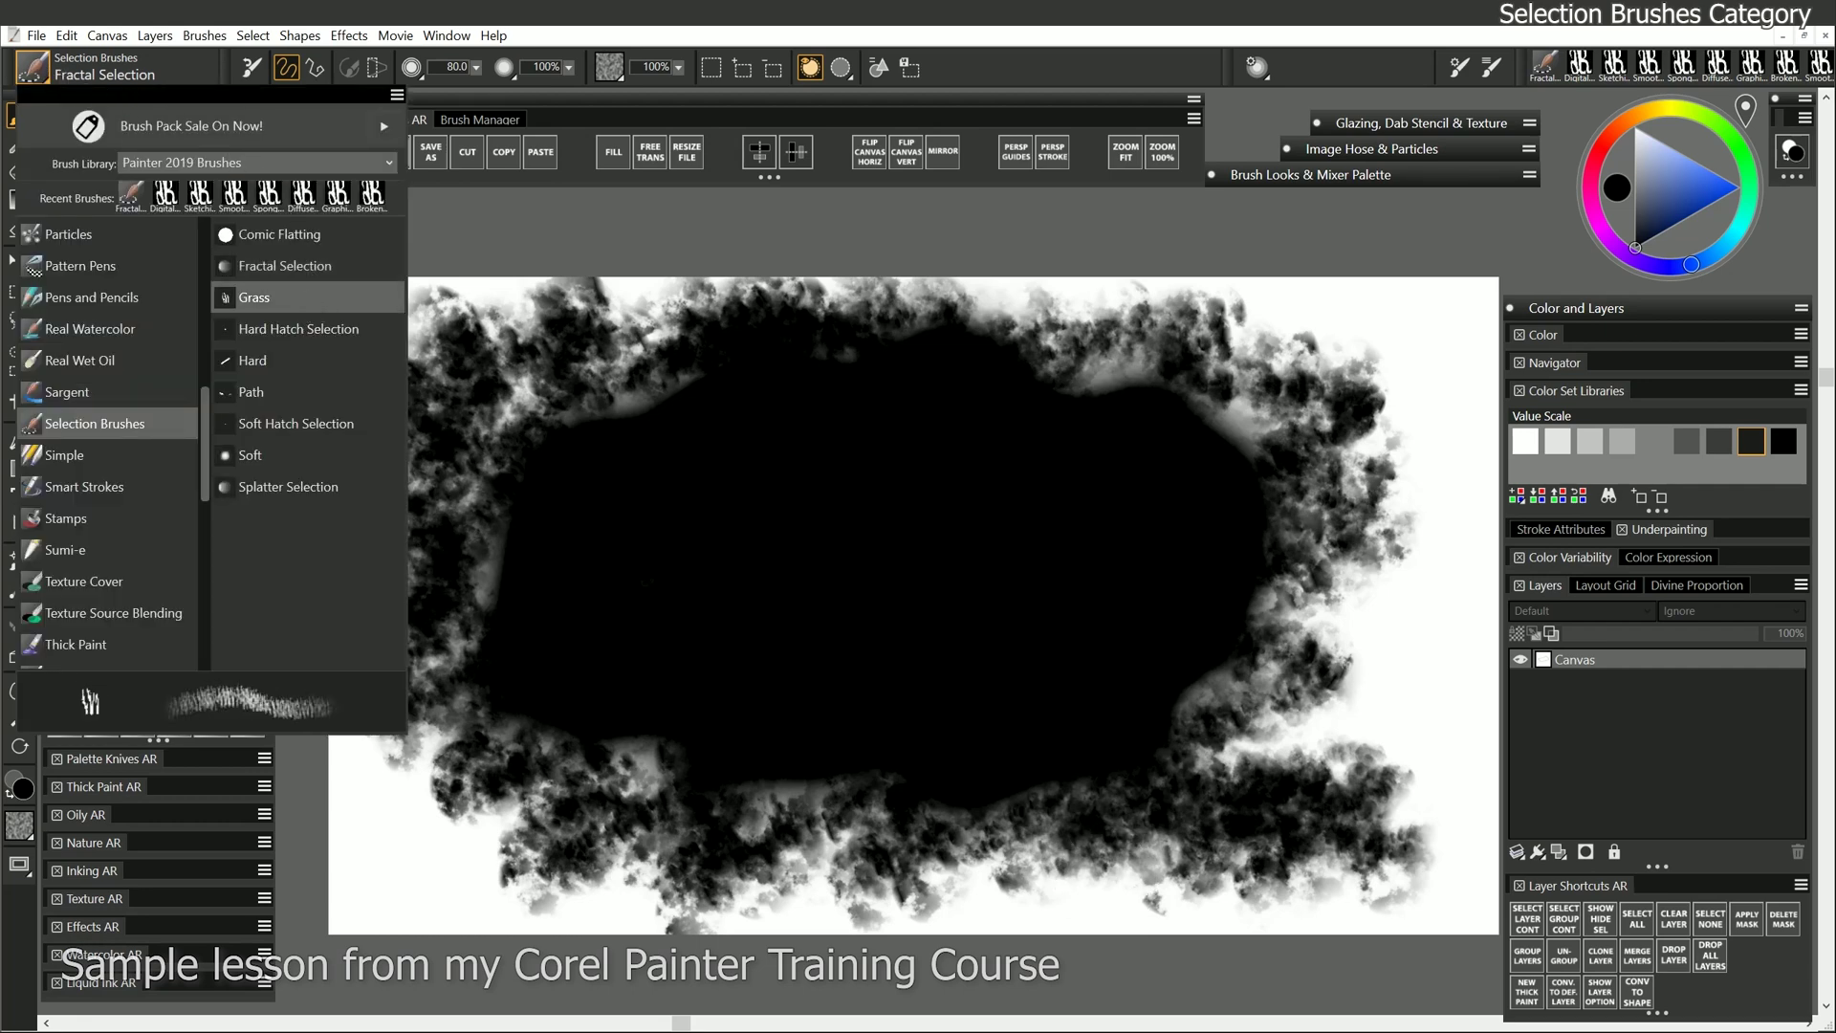
pyautogui.moveTo(1186, 755)
pyautogui.mouseDown()
pyautogui.moveTo(533, 758)
pyautogui.moveTo(1393, 819)
pyautogui.moveTo(442, 841)
pyautogui.moveTo(1081, 889)
pyautogui.moveTo(971, 705)
pyautogui.moveTo(881, 650)
pyautogui.moveTo(816, 644)
pyautogui.moveTo(1050, 636)
pyautogui.moveTo(476, 667)
pyautogui.moveTo(1005, 635)
pyautogui.moveTo(1205, 650)
pyautogui.mouseUp()
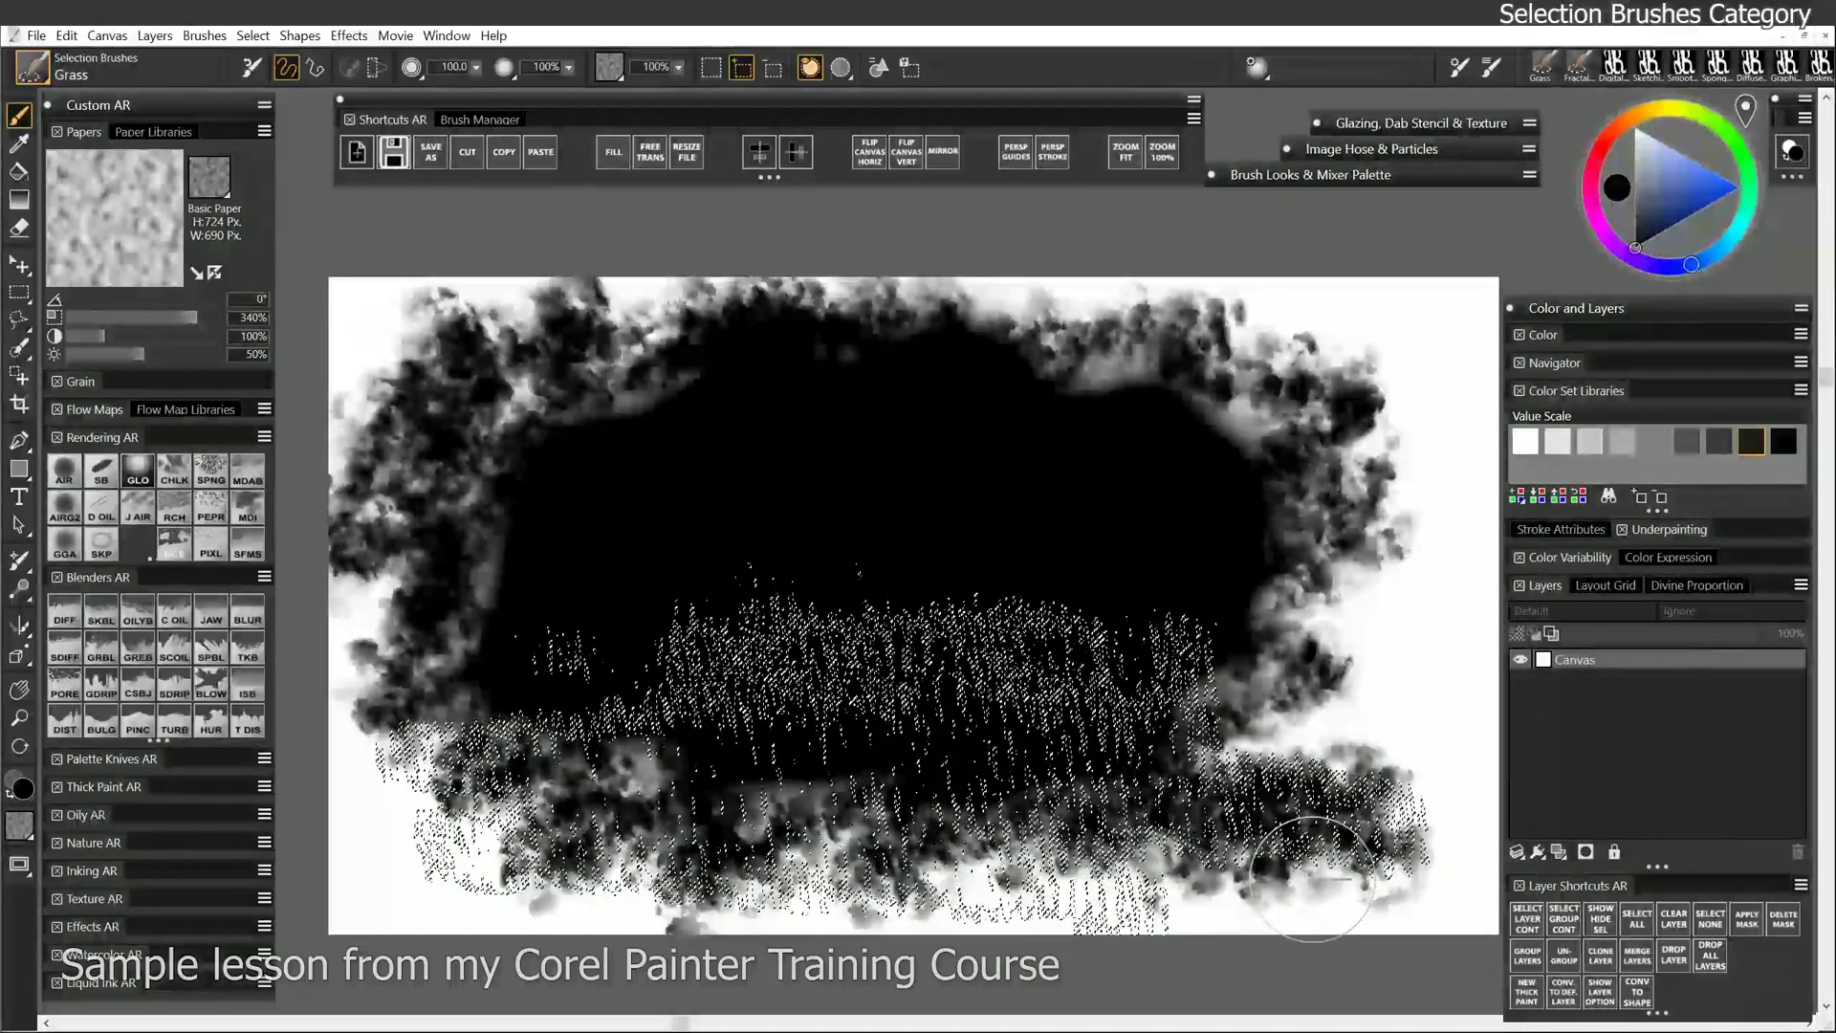
pyautogui.hotkey('ctrl', 'd')
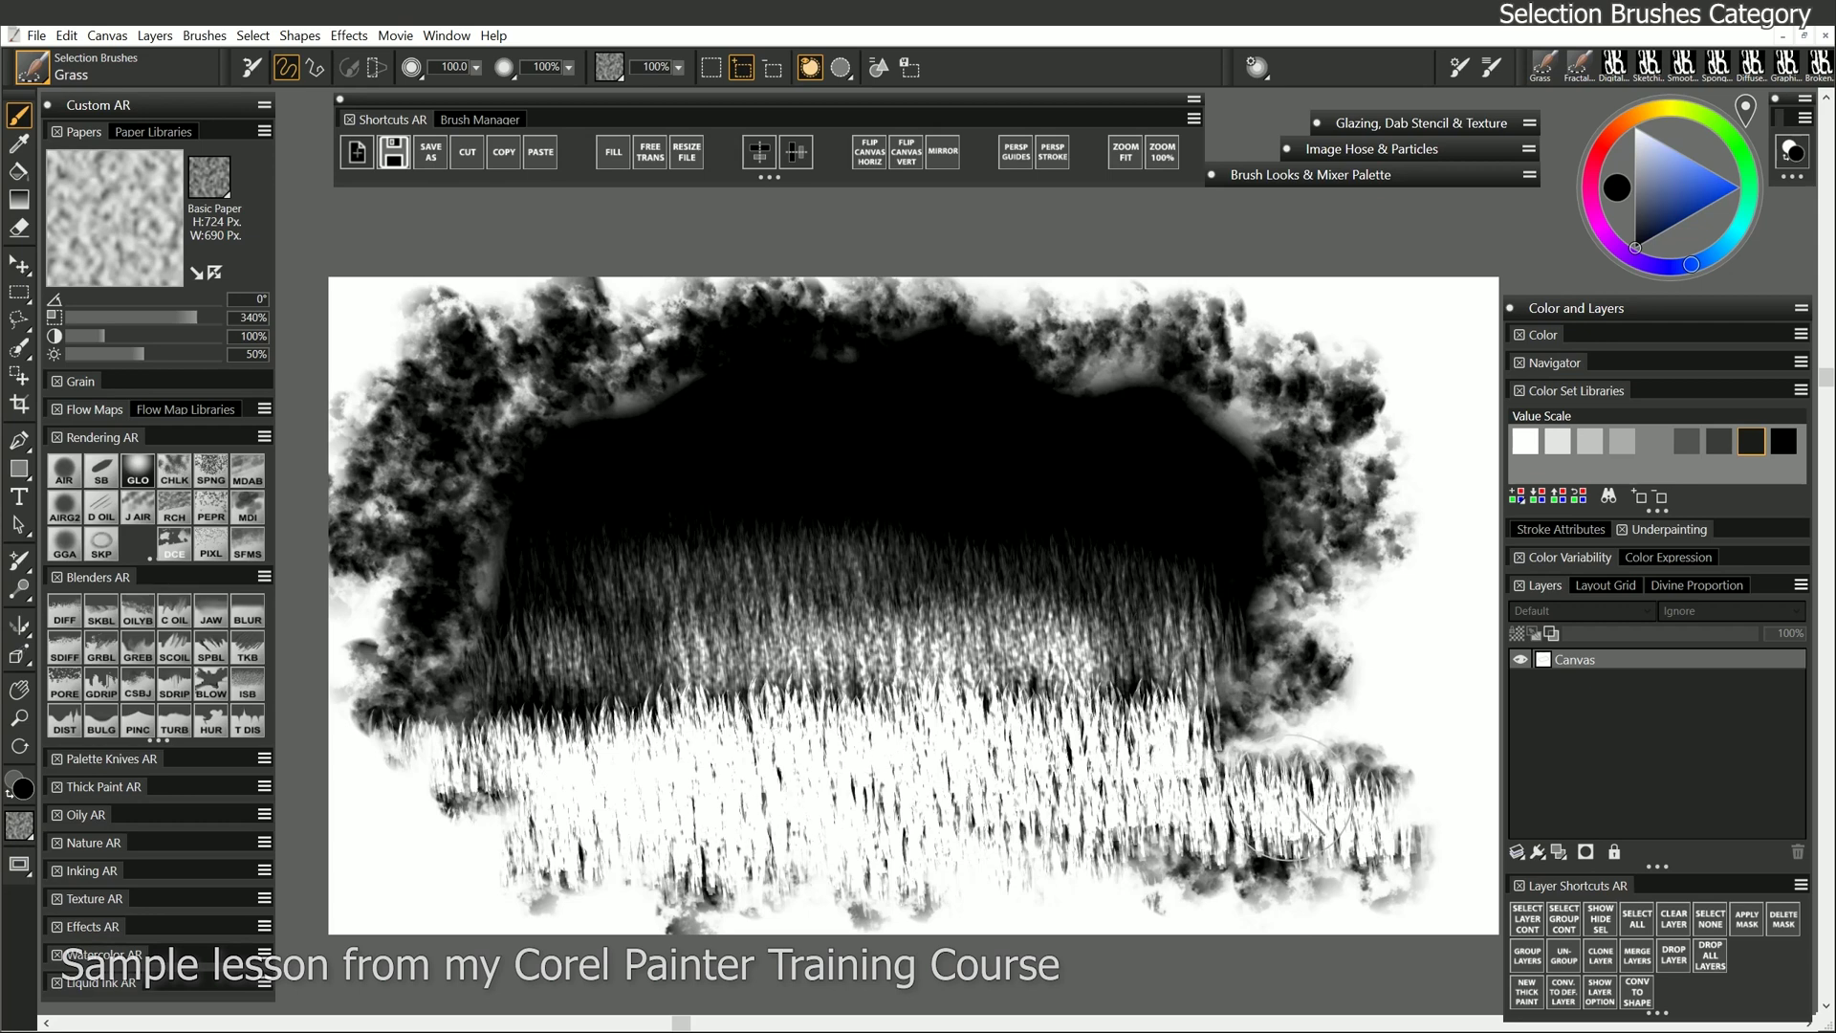
# - Knock white splatter holes into the black's upper left and right with the Splatter Selection brush
pyautogui.click(31, 67)
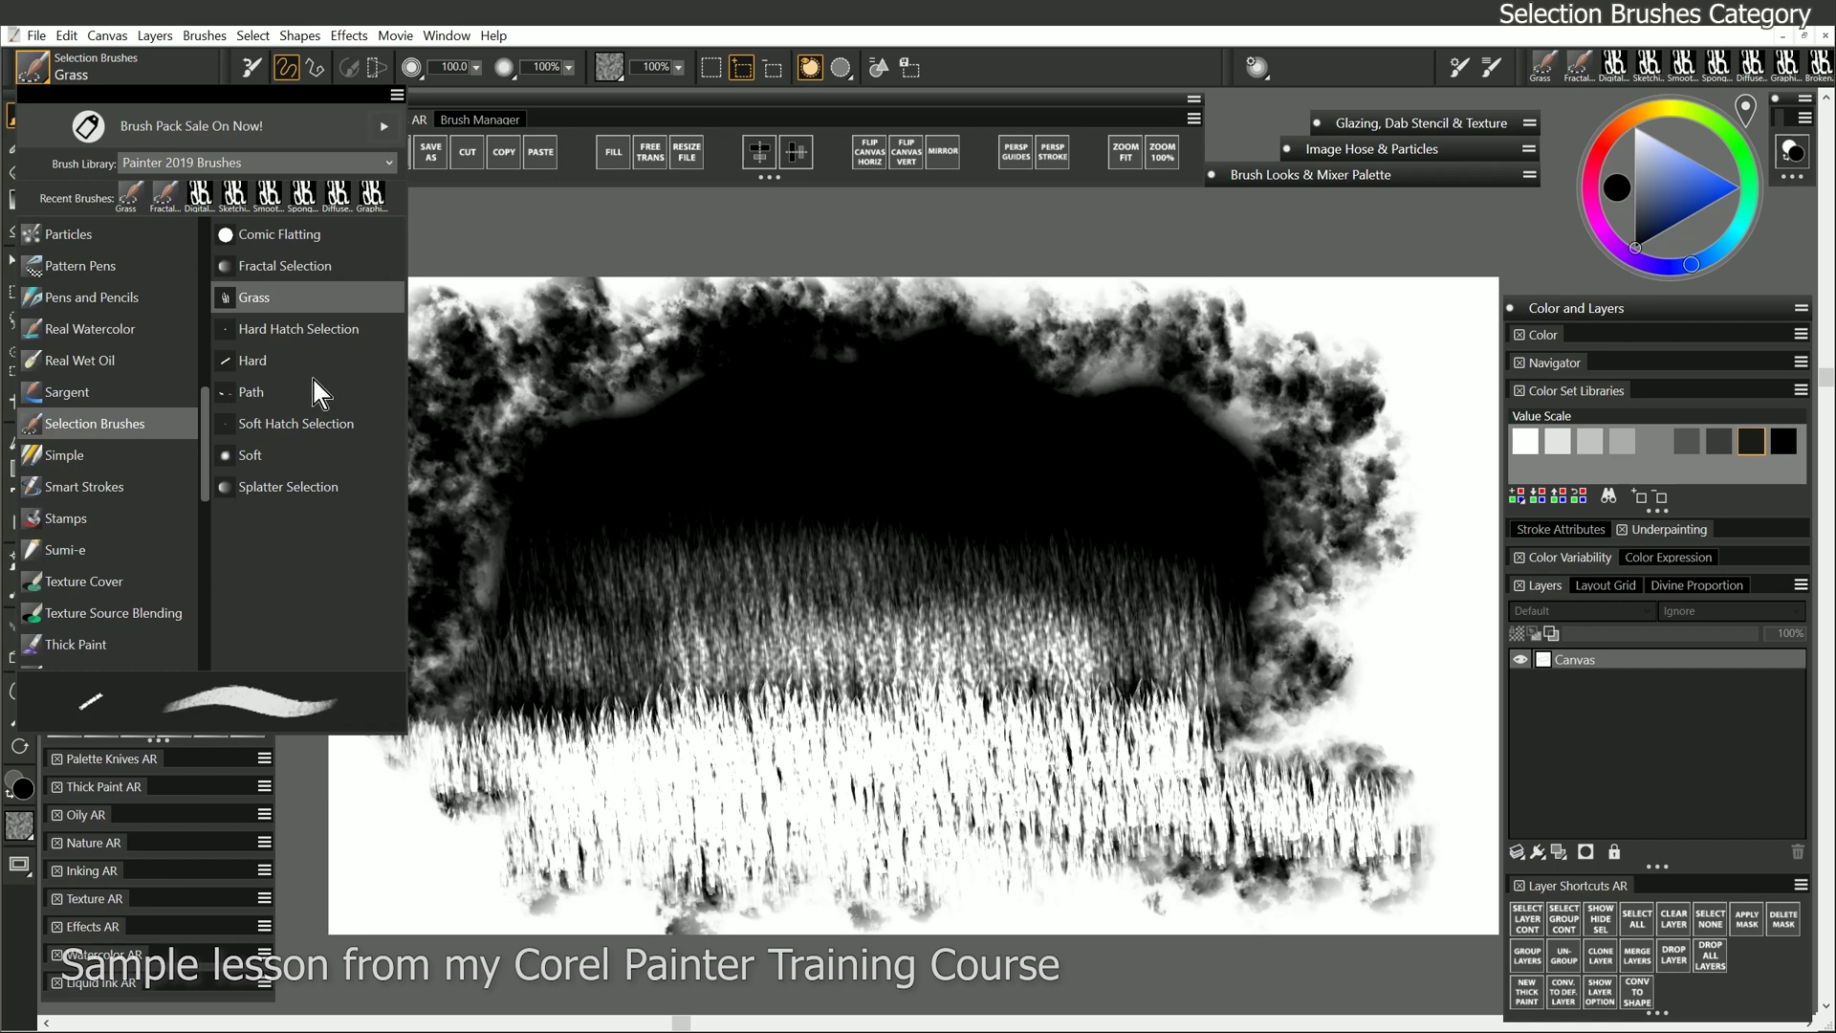
pyautogui.click(292, 491)
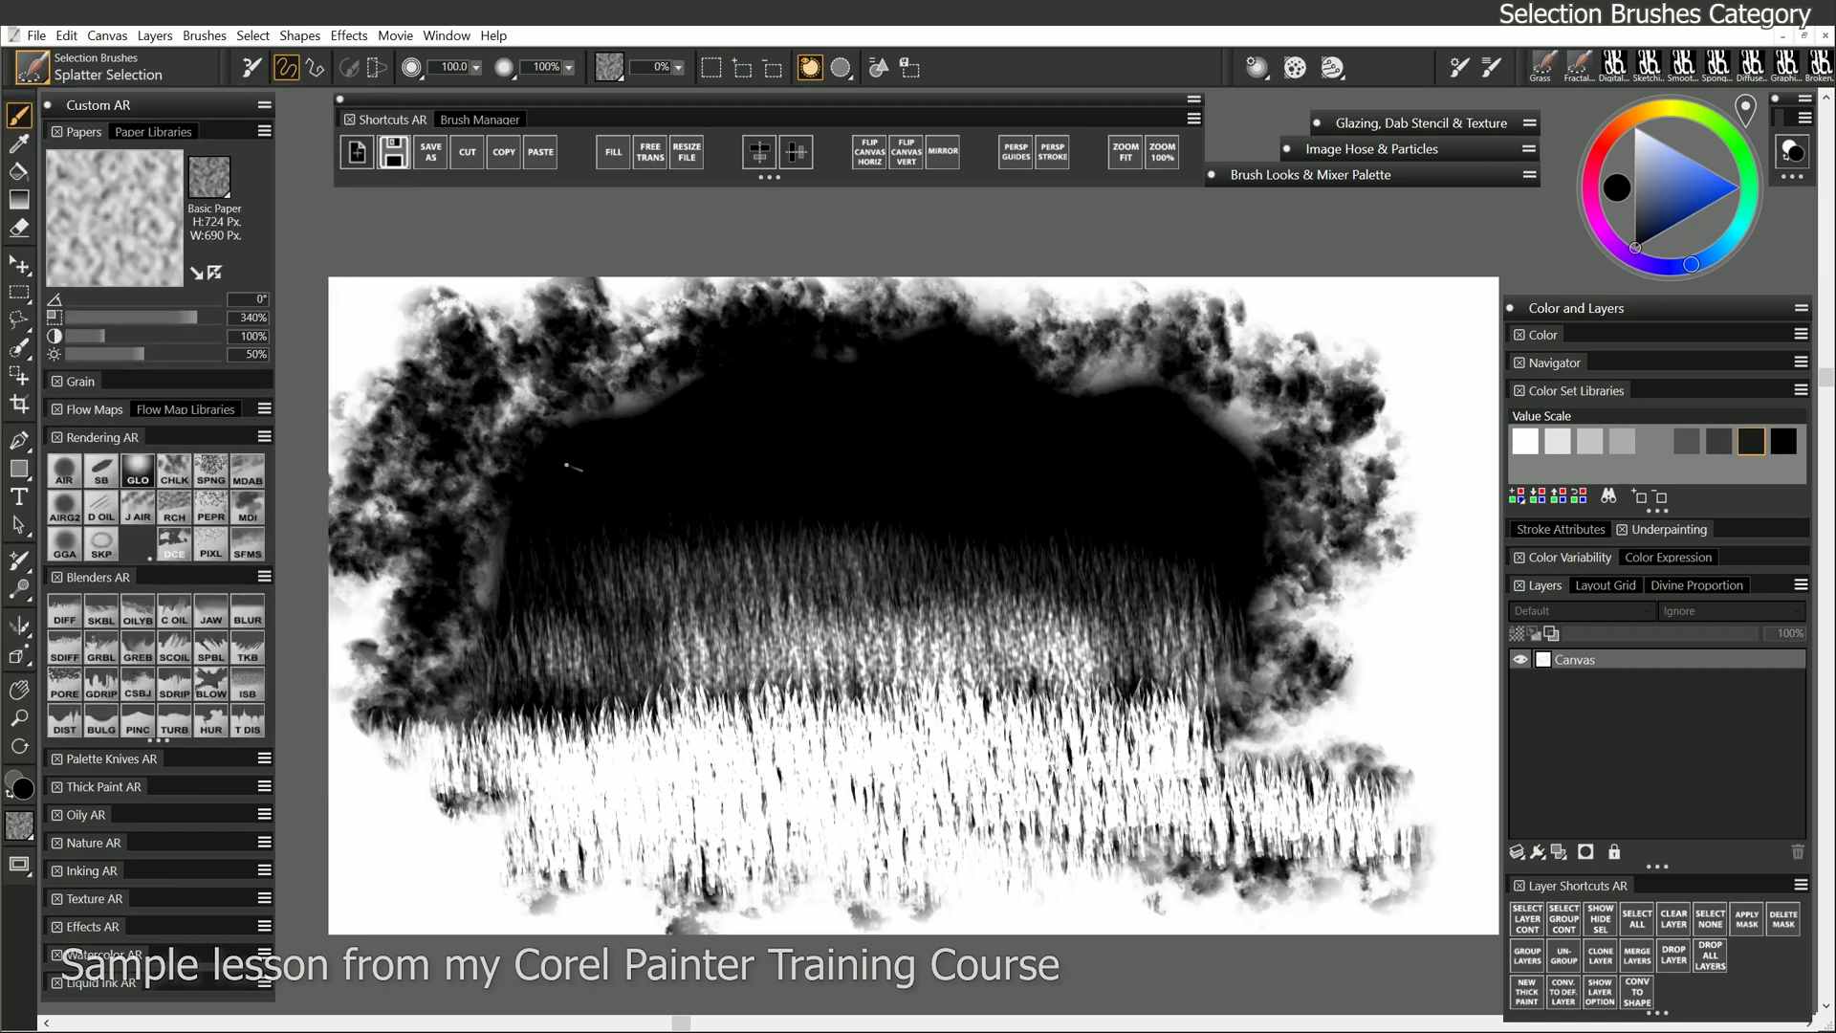
pyautogui.moveTo(566, 465)
pyautogui.mouseDown()
pyautogui.moveTo(559, 436)
pyautogui.moveTo(593, 545)
pyautogui.moveTo(478, 565)
pyautogui.moveTo(526, 598)
pyautogui.mouseUp()
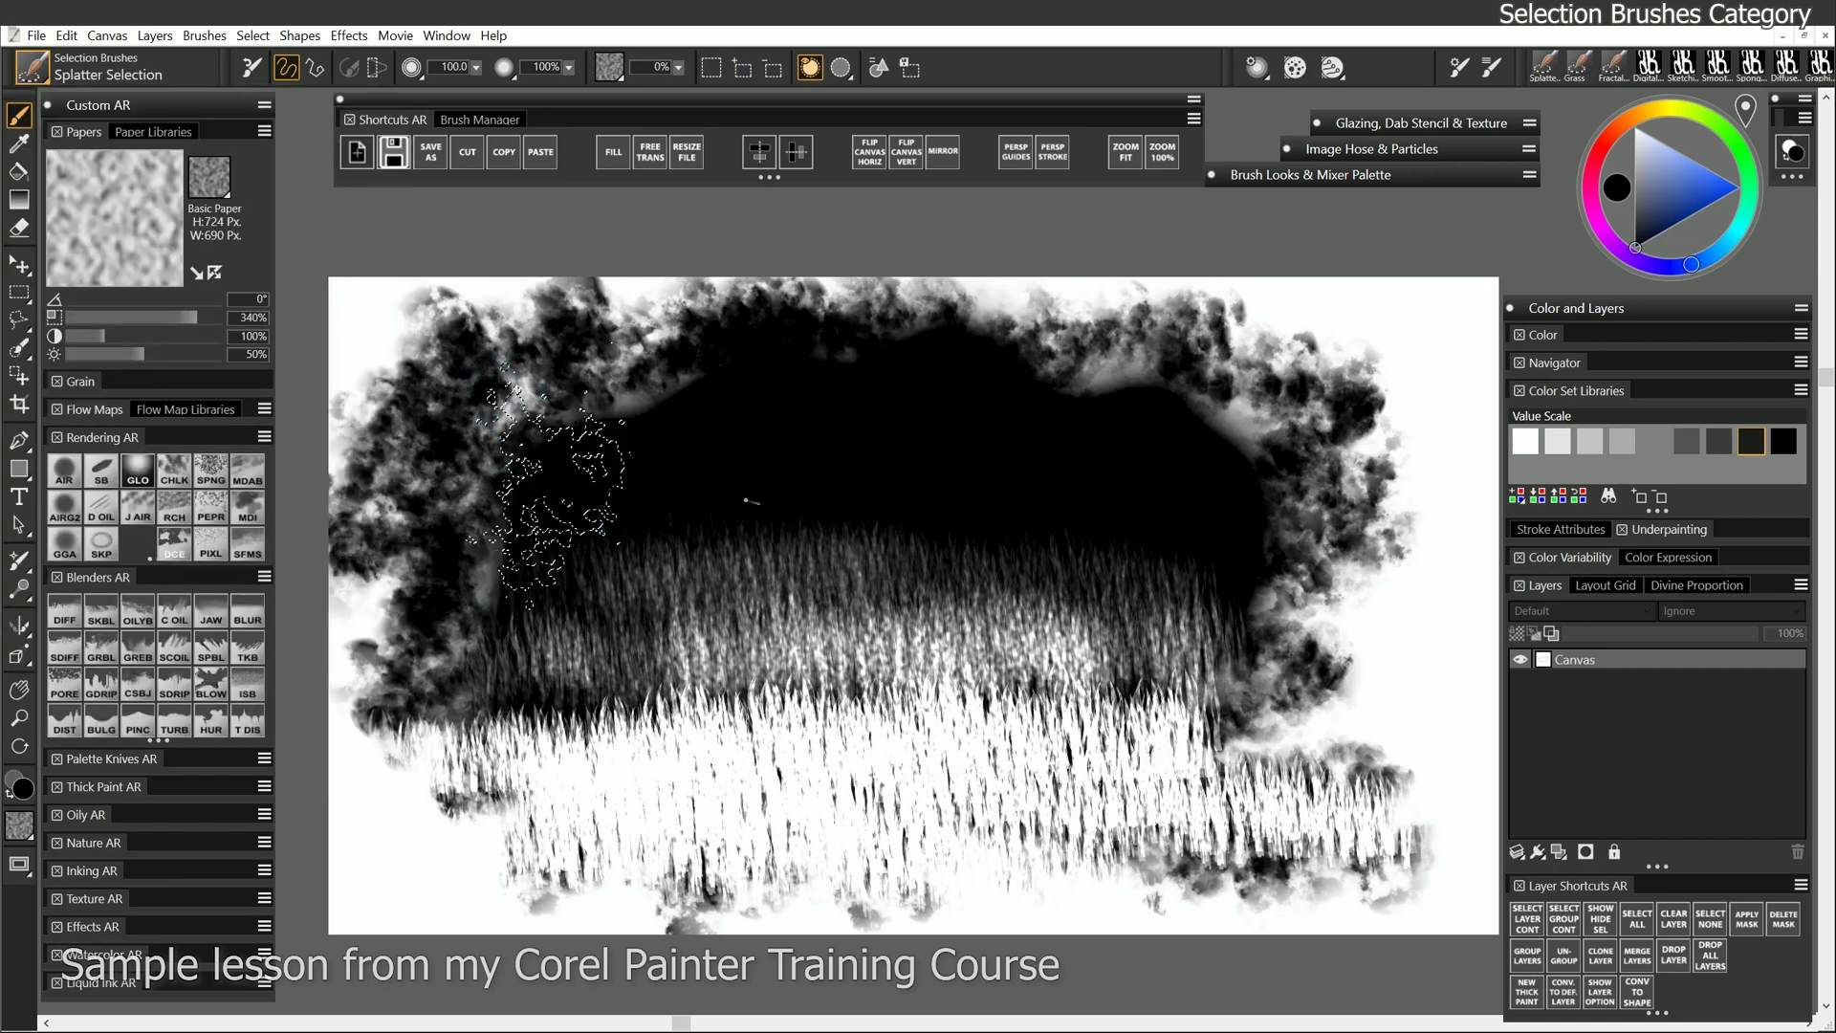
pyautogui.moveTo(1148, 516)
pyautogui.mouseDown()
pyautogui.moveTo(1244, 554)
pyautogui.moveTo(1224, 411)
pyautogui.moveTo(1125, 525)
pyautogui.mouseUp()
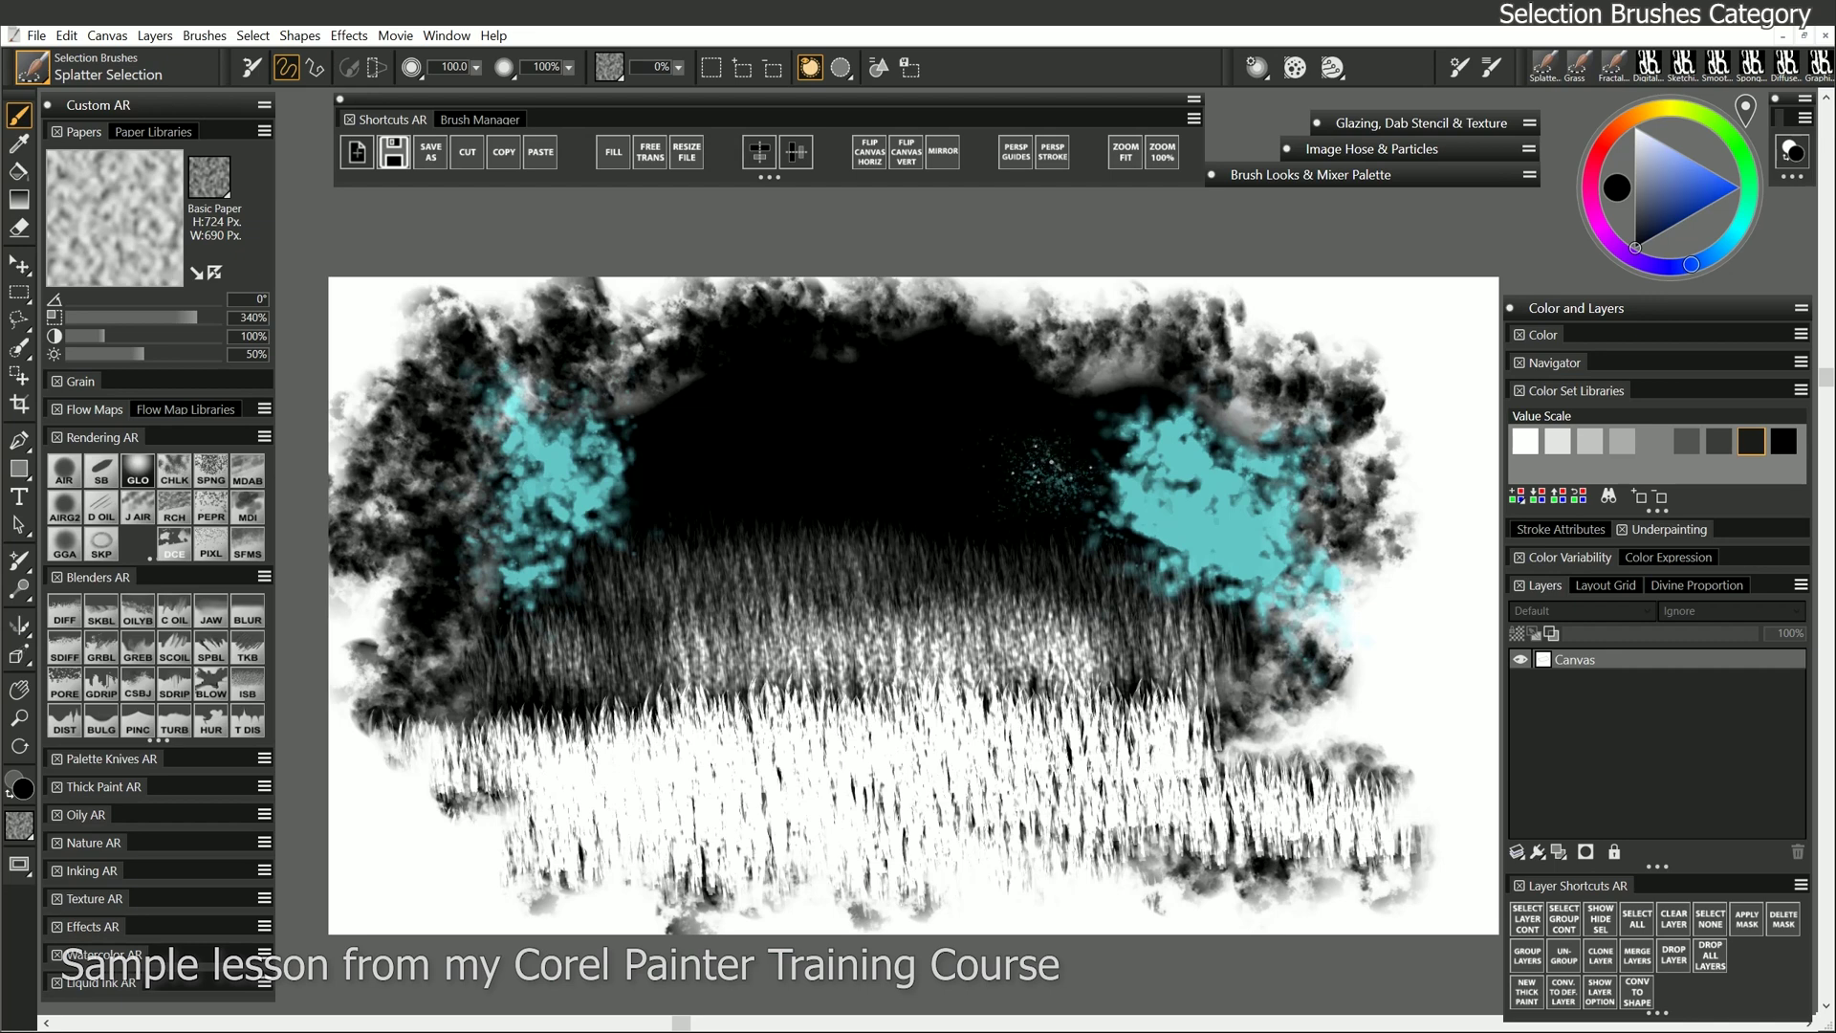
pyautogui.moveTo(688, 387)
pyautogui.mouseDown()
pyautogui.moveTo(660, 426)
pyautogui.moveTo(730, 480)
pyautogui.moveTo(751, 430)
pyautogui.moveTo(801, 477)
pyautogui.mouseUp()
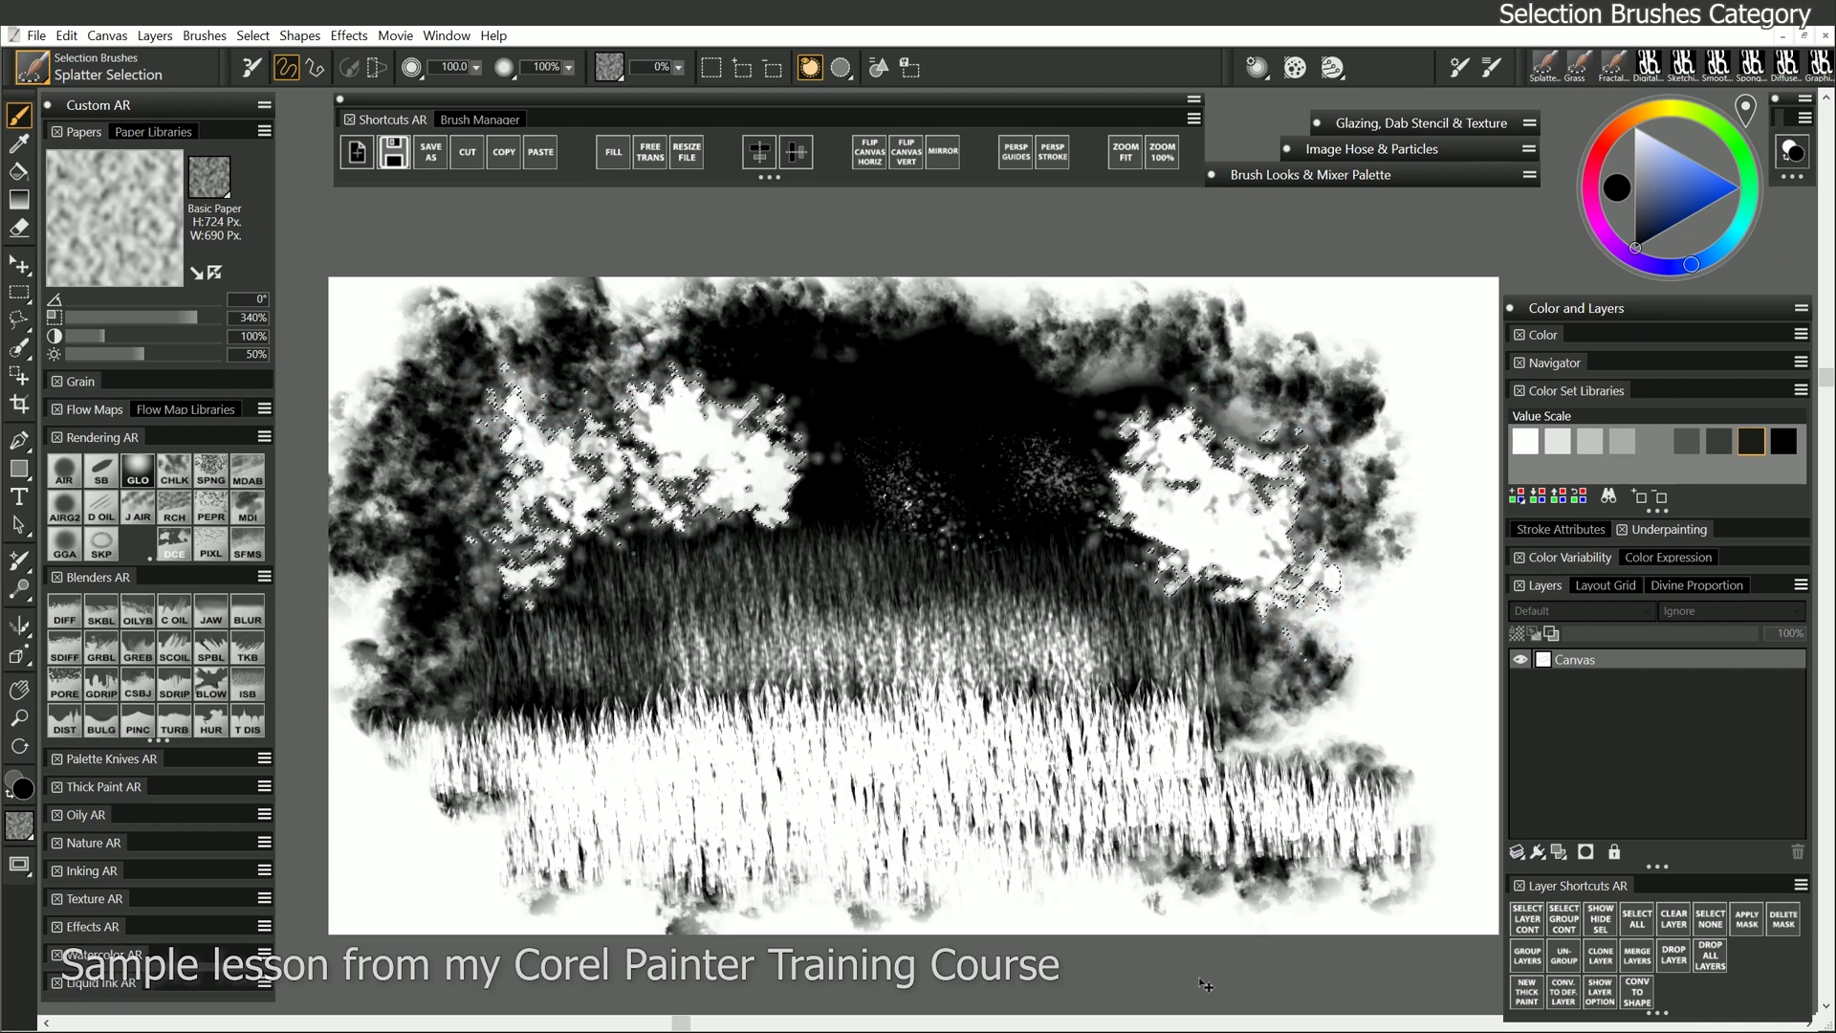
pyautogui.hotkey('ctrl', 'd')
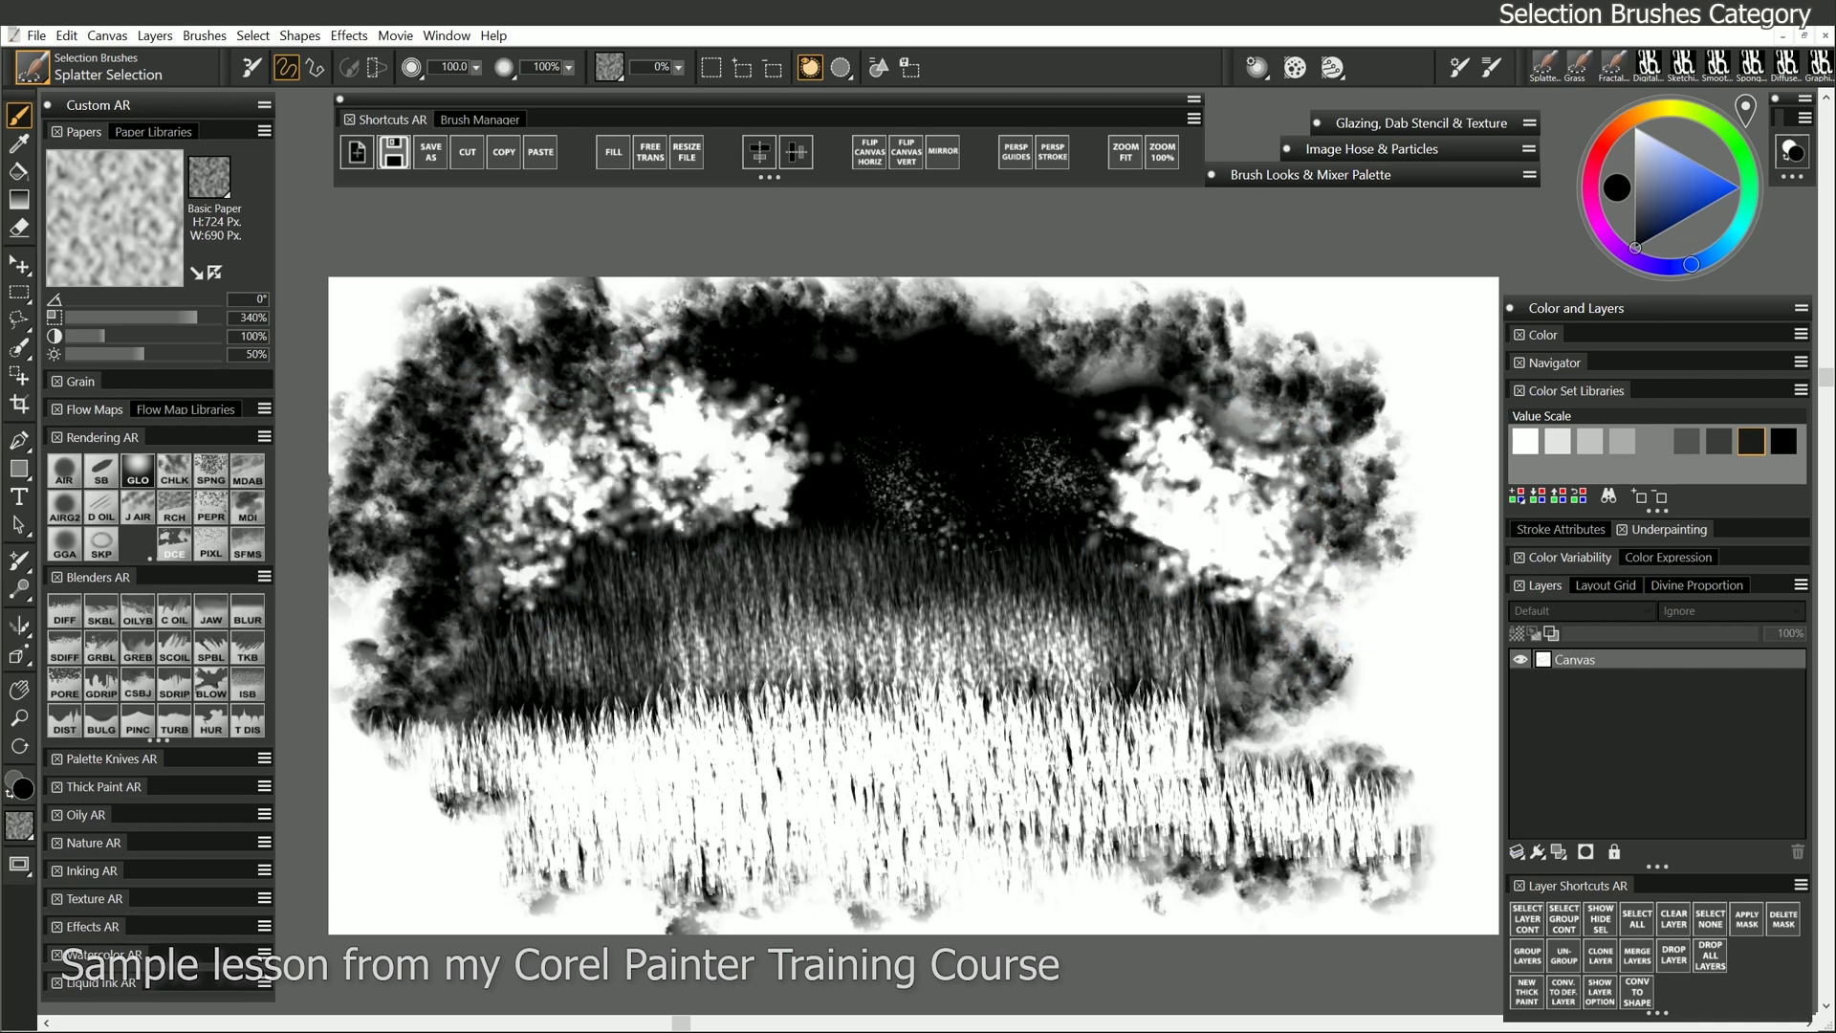